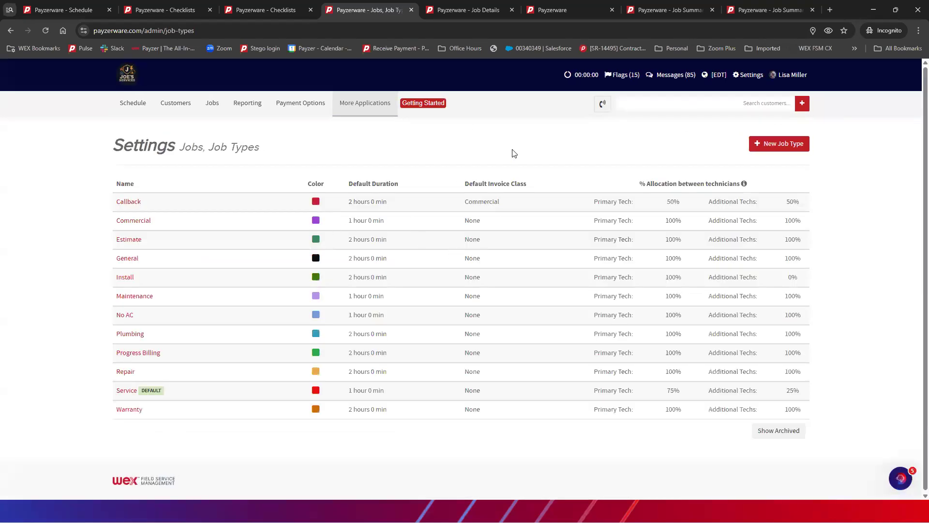
Step: Start a new checklist and view the job types that can be associated with it
left_click(272, 10)
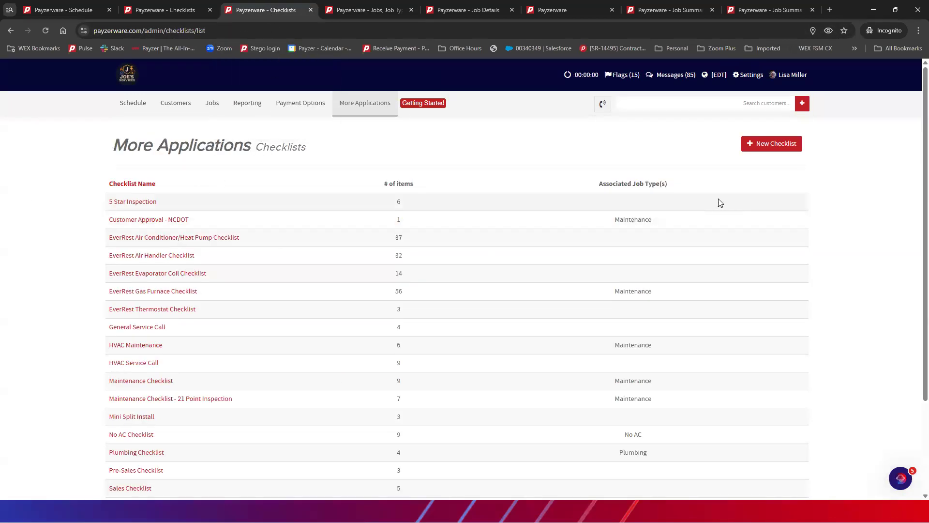
left_click(775, 145)
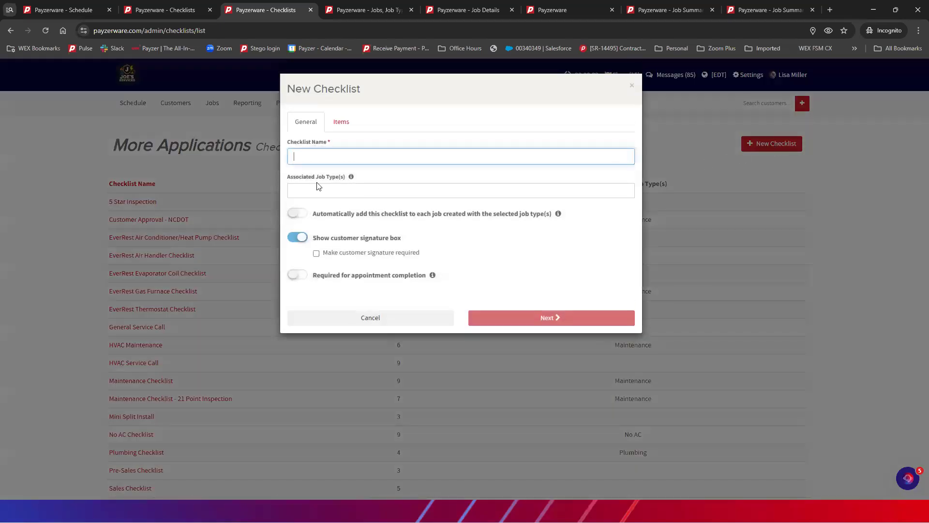
left_click(342, 189)
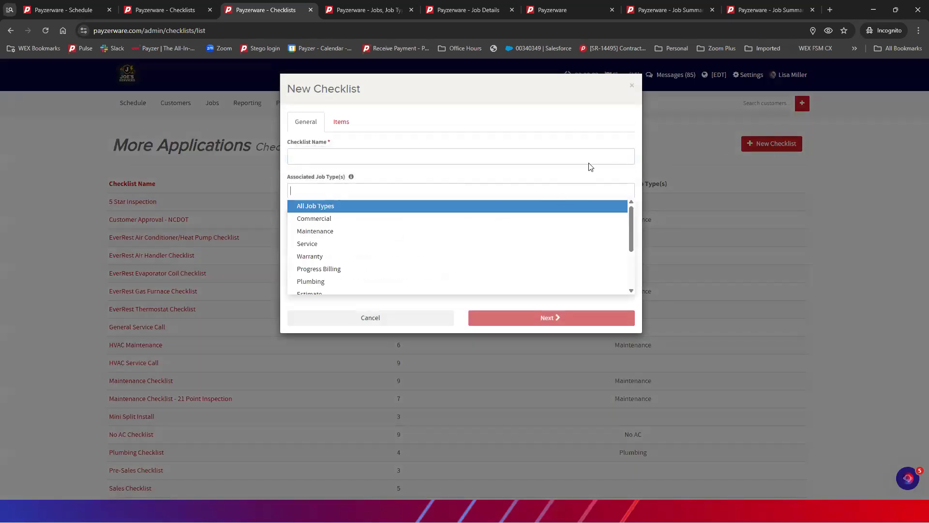
left_click(598, 128)
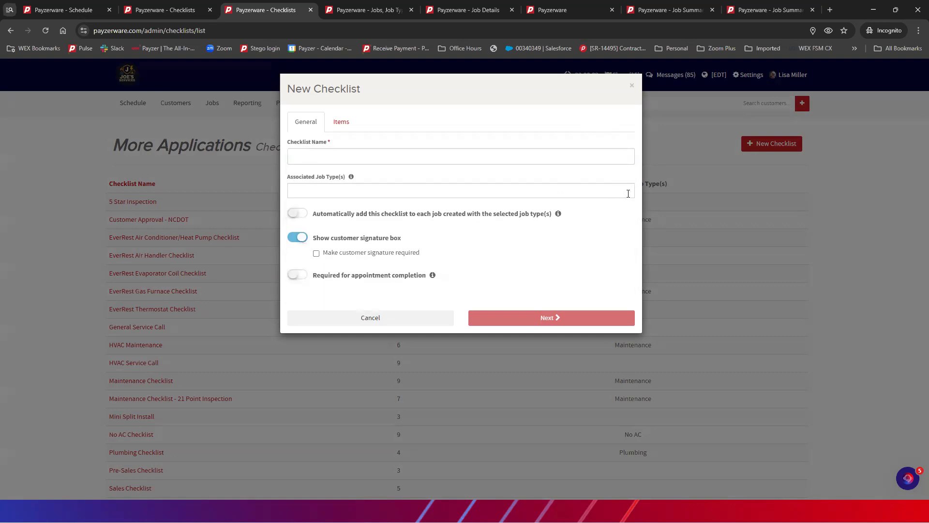
Step: Compare the new checklist's associated job type choices with the Job Types settings, and close the checklist form without saving
left_click(313, 185)
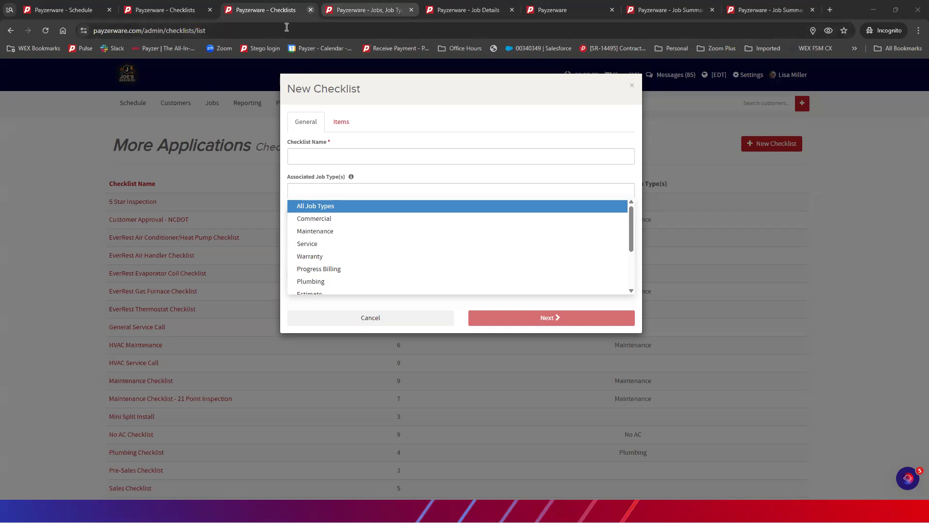
left_click(379, 12)
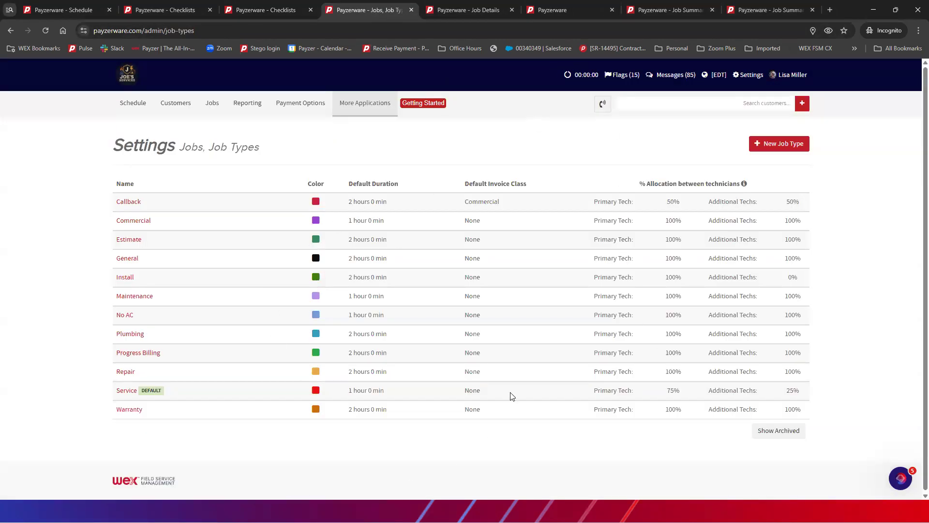
left_click(273, 9)
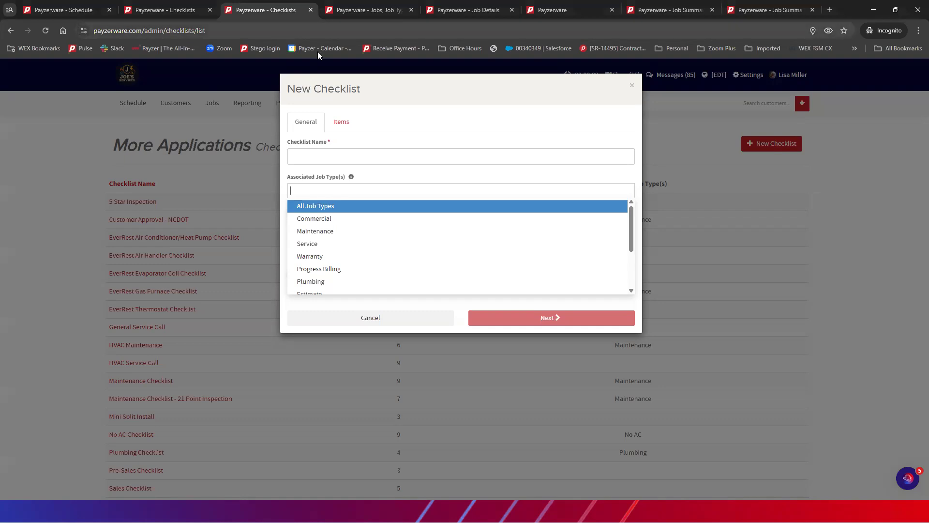
left_click(631, 86)
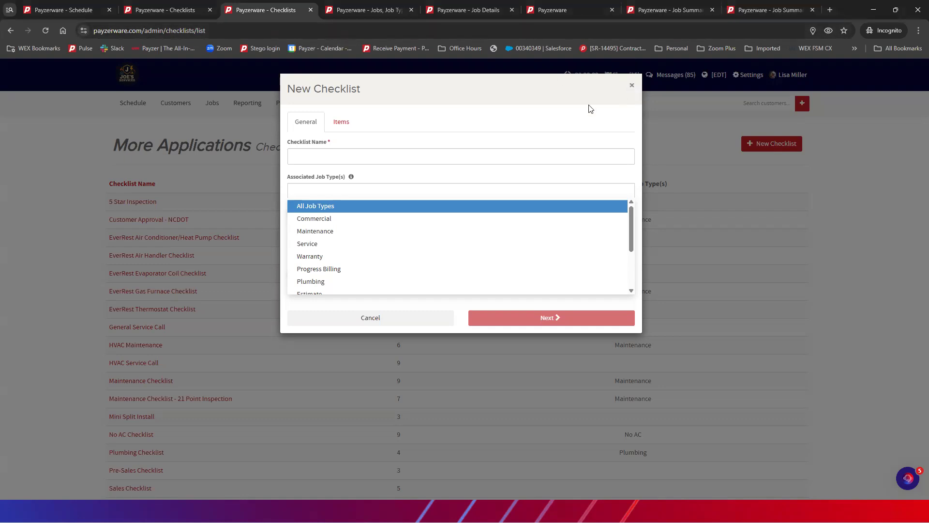
Step: From the Checklists application, start a new checklist named "test"
left_click(352, 102)
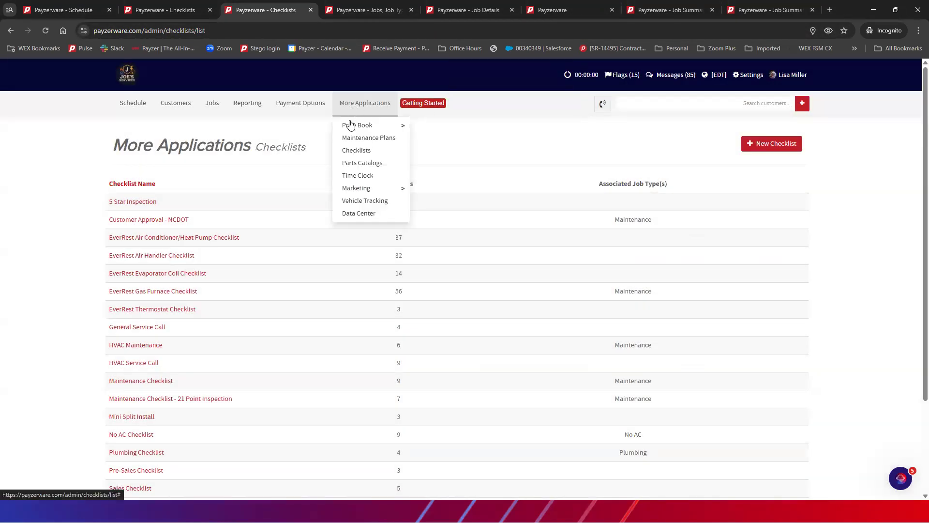
left_click(357, 151)
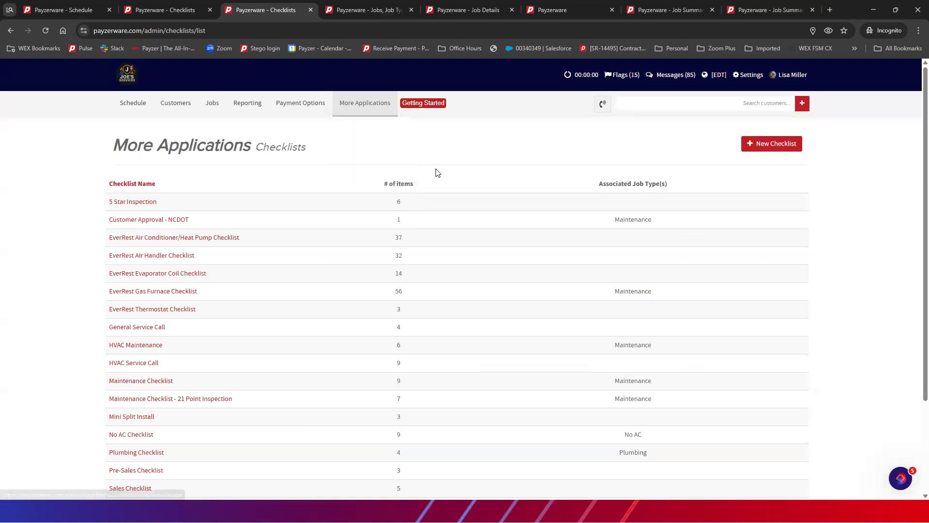
left_click(758, 148)
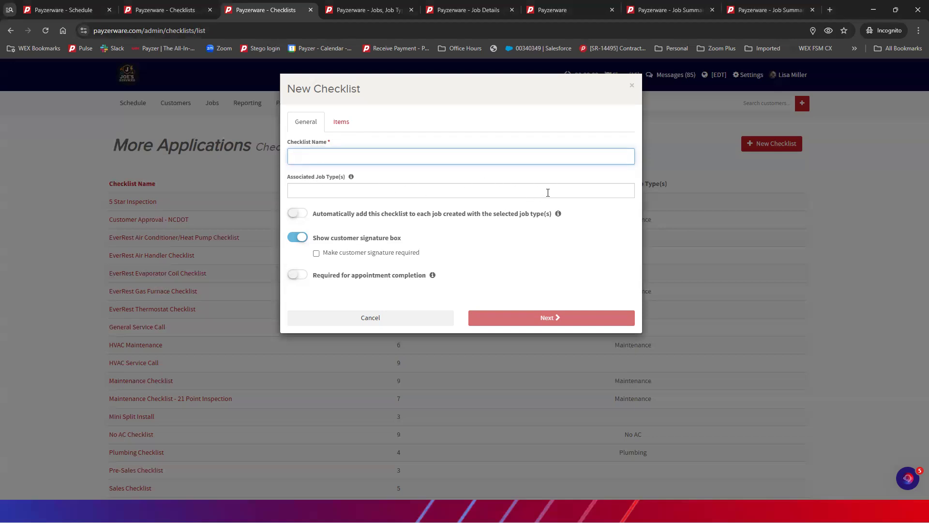
mouse_move(558, 213)
left_click(301, 217)
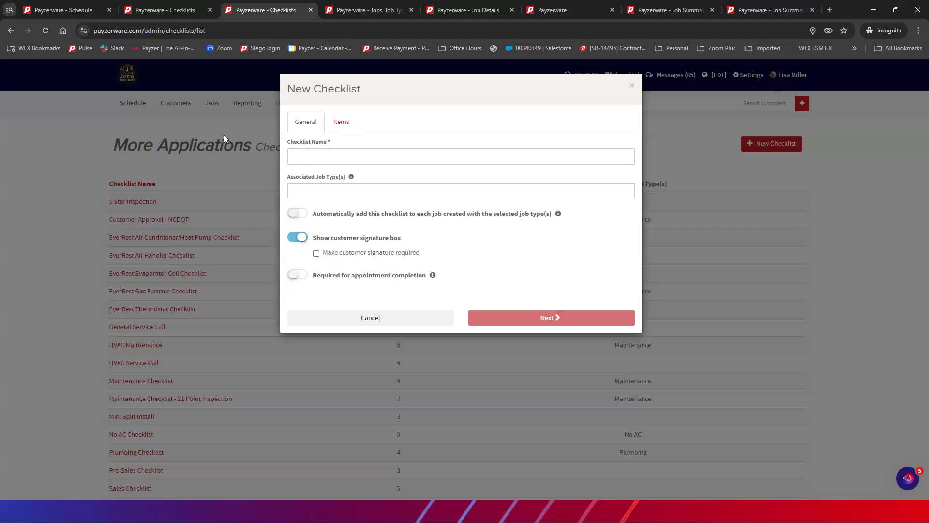
left_click(305, 159)
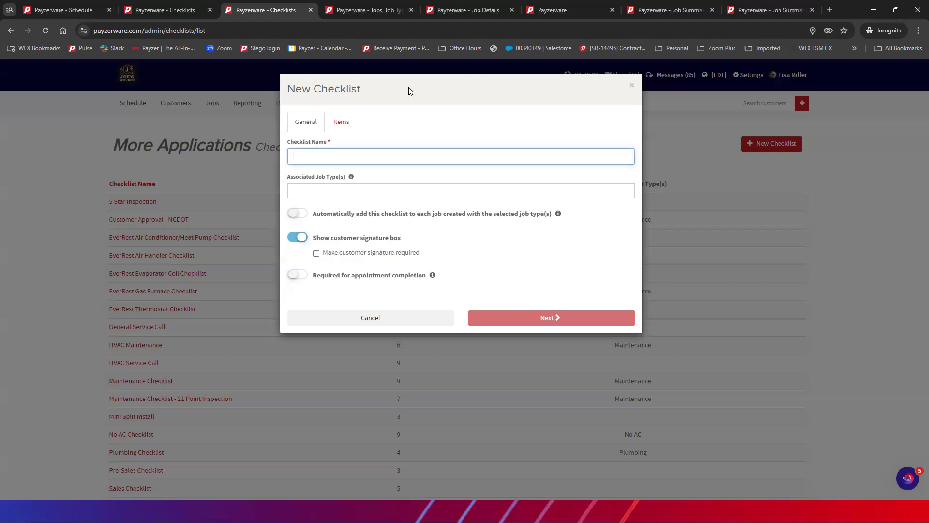
type("test")
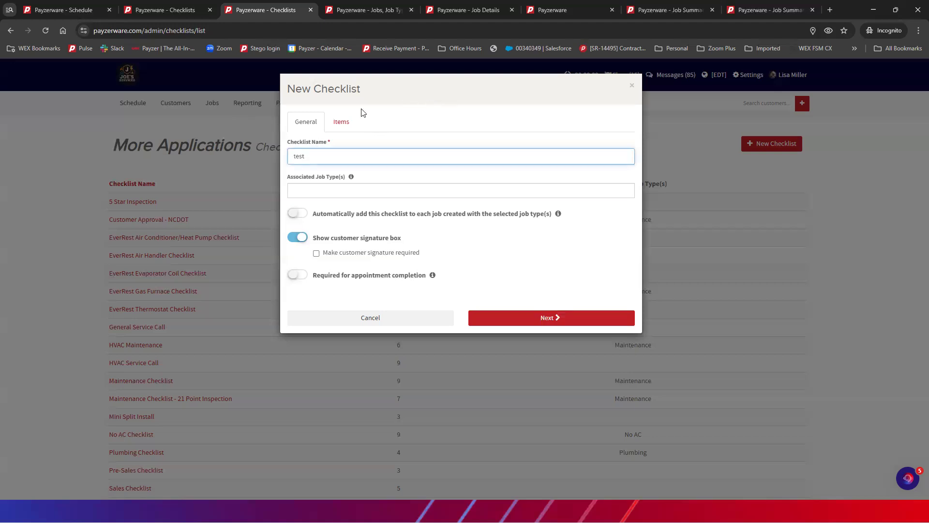
Step: Configure the checklist for Maintenance jobs with automatic adding on, the customer signature box off, and completion required for appointments
left_click(325, 192)
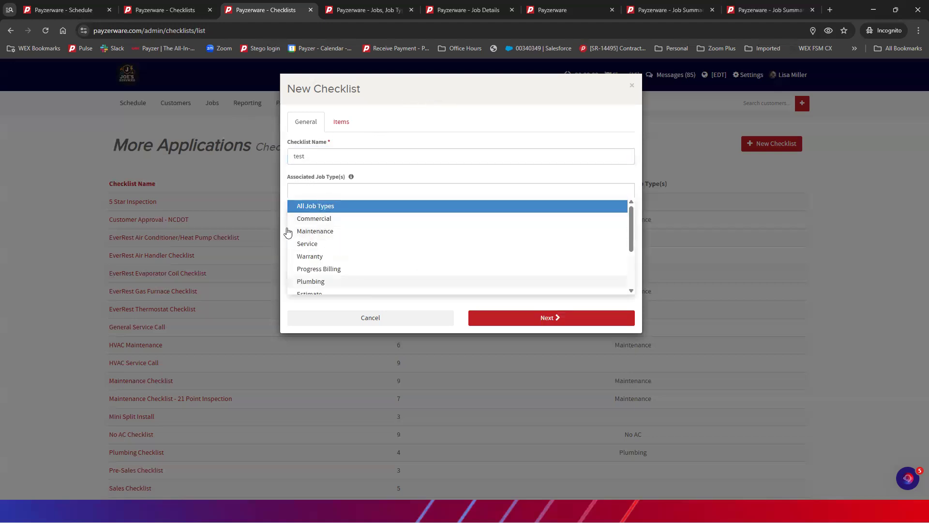
left_click(310, 231)
left_click(298, 225)
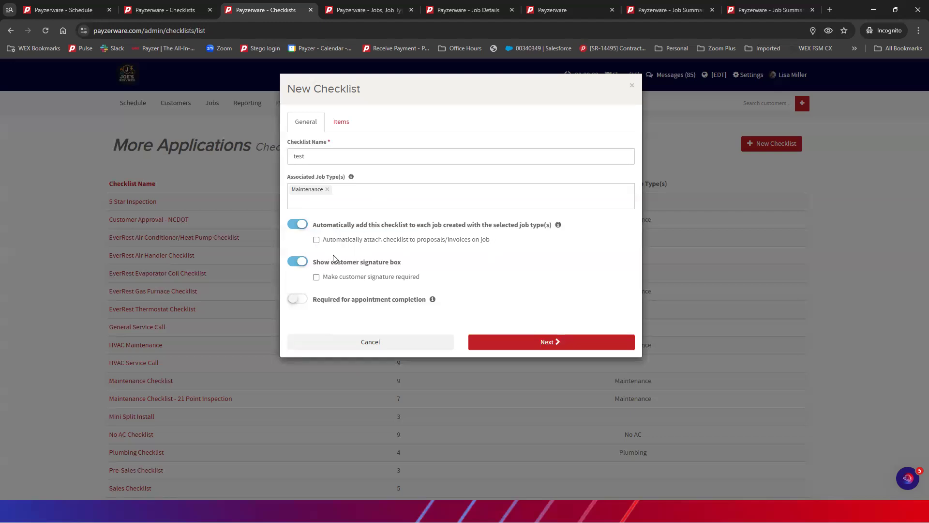
left_click(293, 262)
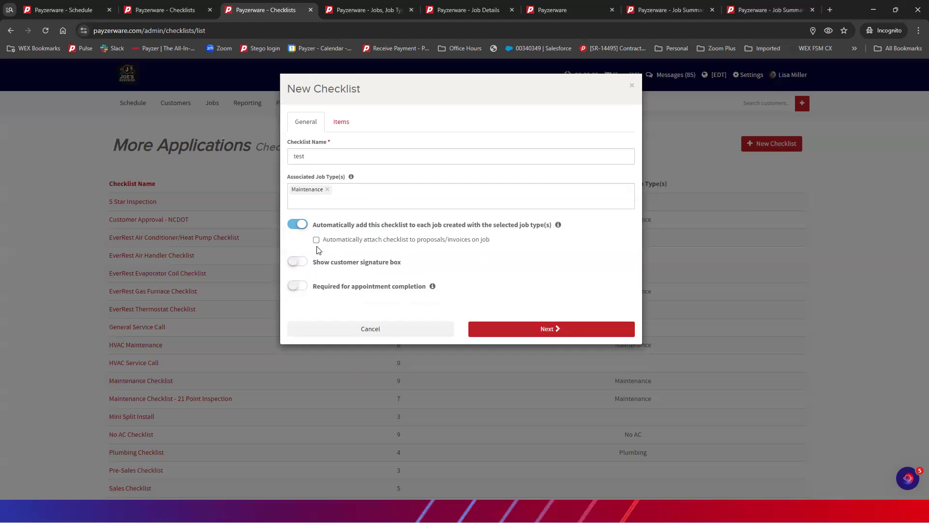
left_click(300, 285)
Step: Label the first checklist item "Pressusre", try the Multiple Choice input type, and set it back to Short Answer
left_click(341, 123)
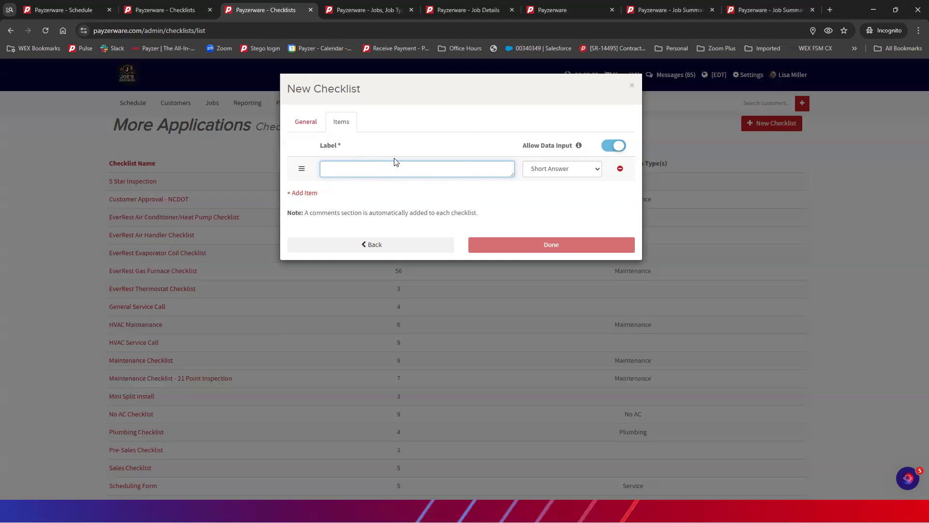
type("Pressusre")
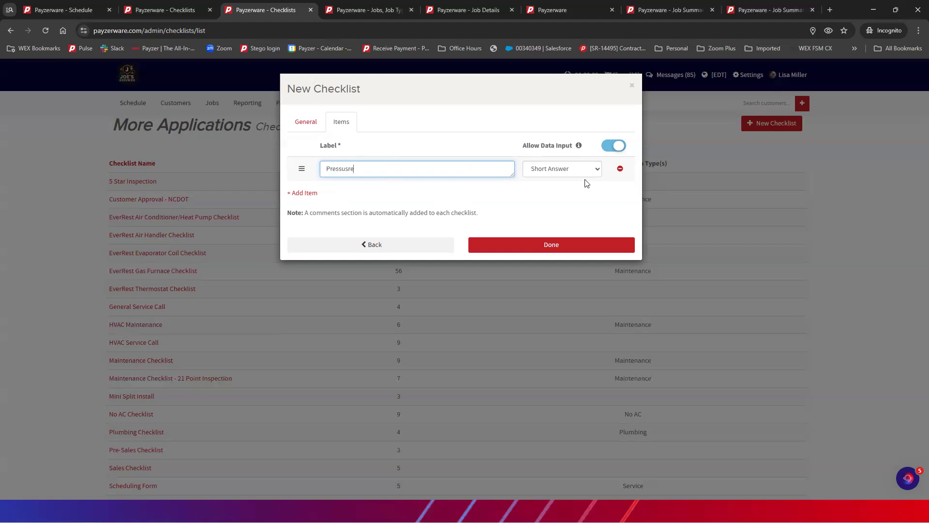
left_click(567, 170)
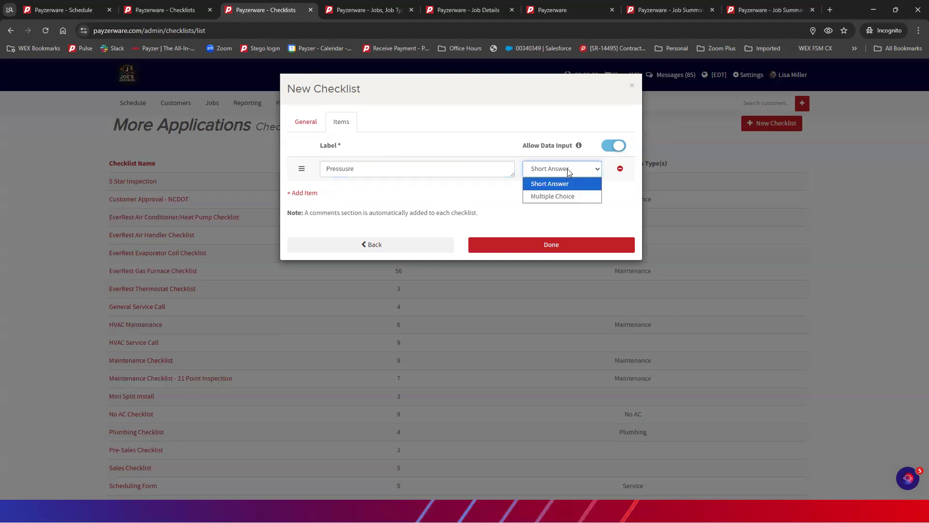
left_click(568, 196)
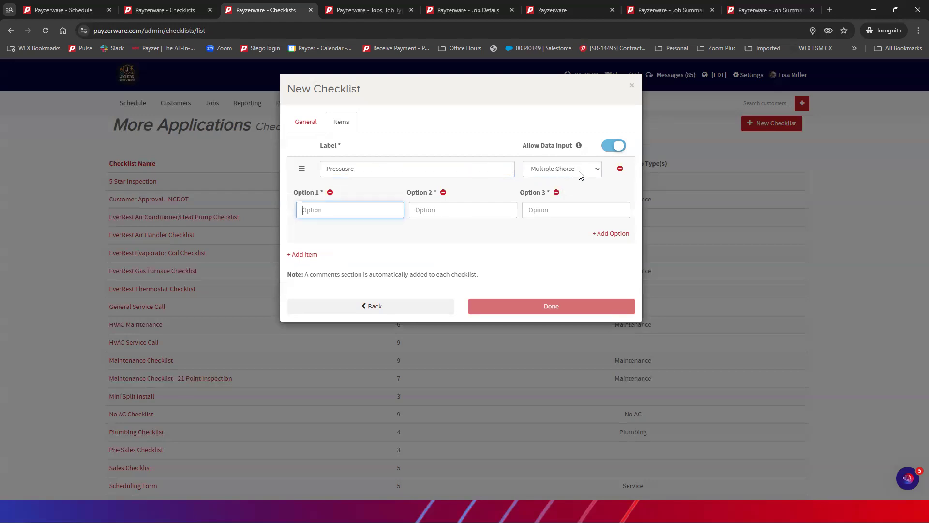
left_click(581, 174)
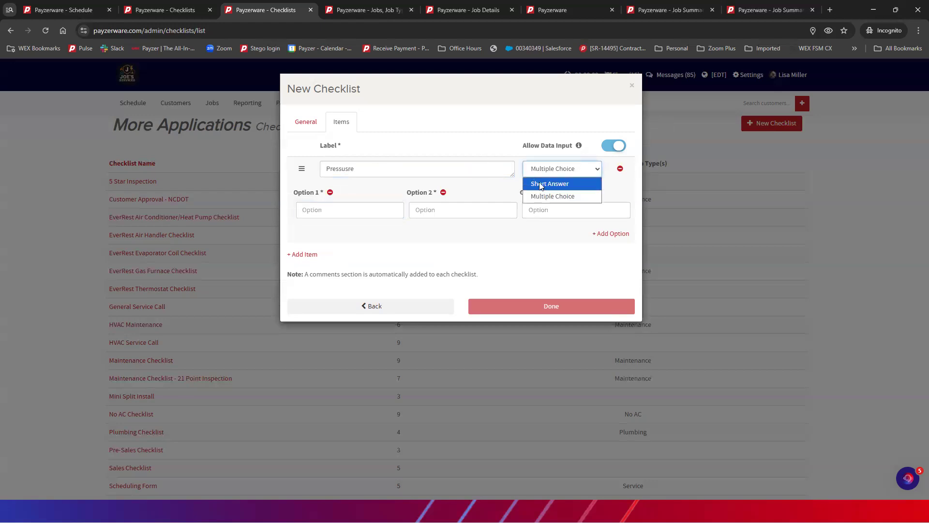
left_click(543, 184)
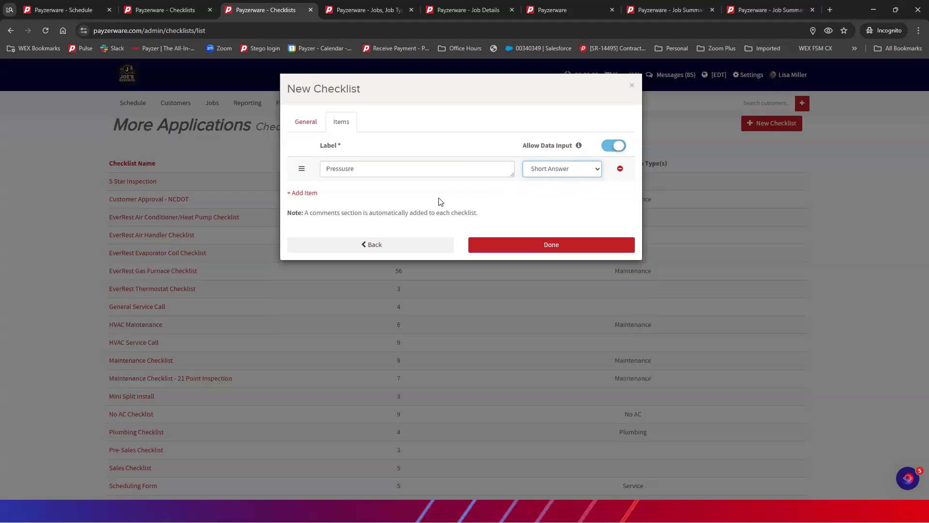
Step: Add a second checklist item labelled "Filter condition" with the Multiple Choice input type
left_click(313, 195)
left_click(342, 191)
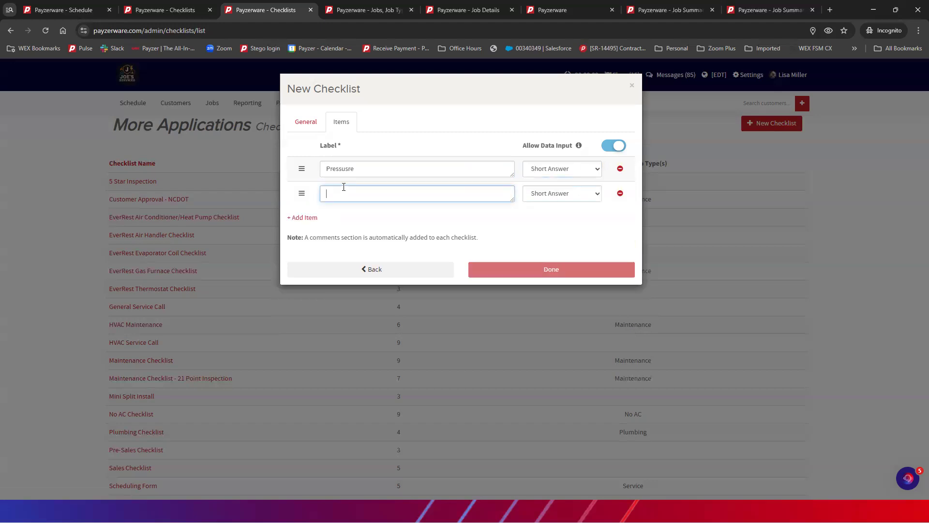
type("Filte")
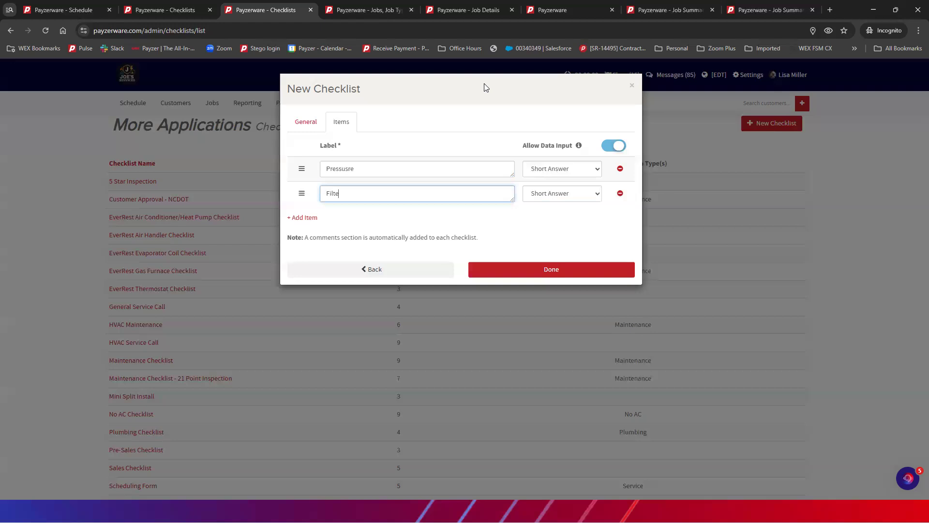
type("r condition")
left_click(557, 198)
left_click(552, 220)
Step: Enter "No filter", "Needs Changed" and "Good condition" as the three options of the Filter condition item
left_click(318, 234)
type("Bad")
key("Tab")
type("Ne")
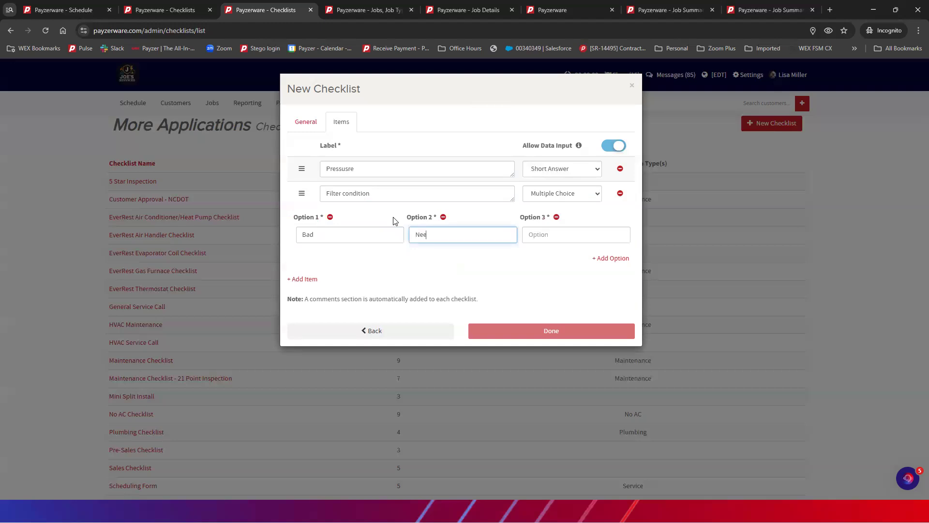
left_click_drag(333, 236, 287, 234)
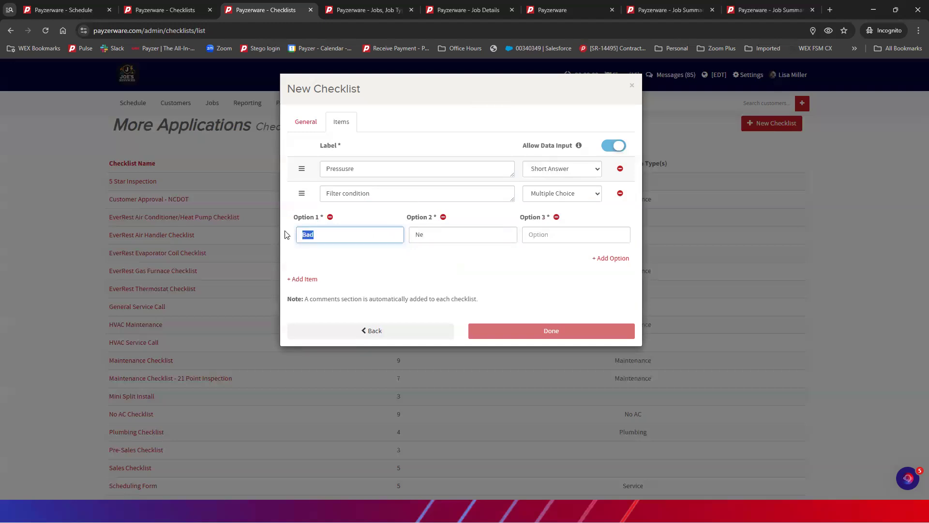
type("No filter")
key("Tab")
type("Nee")
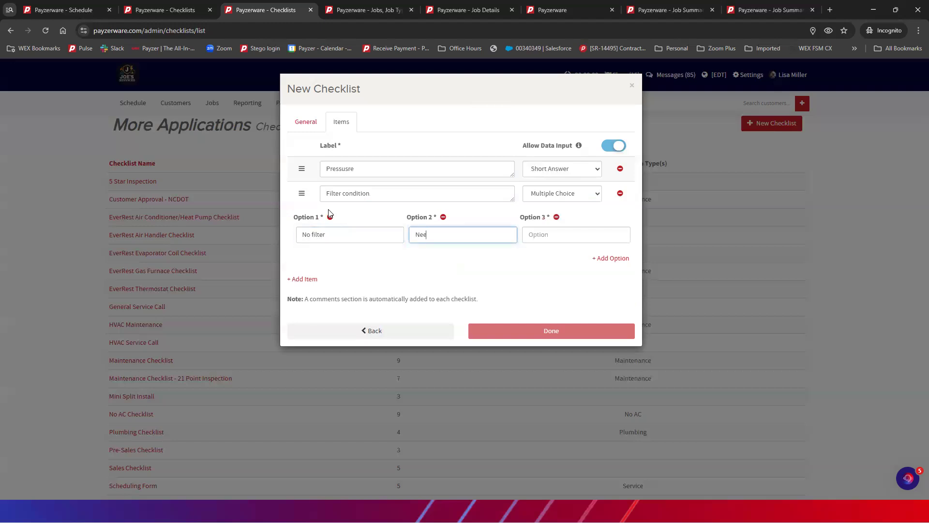
type("ds Changed")
key("Tab")
type("Good cond")
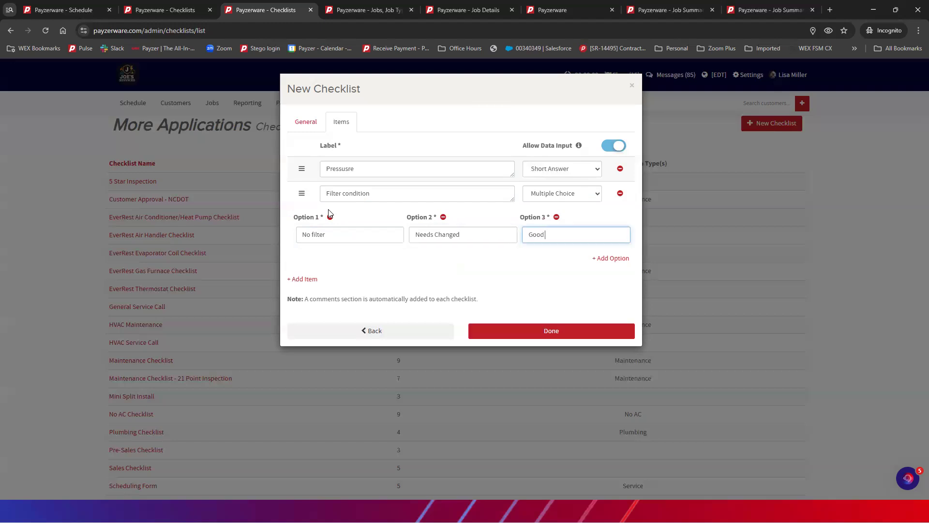
type("itio")
Step: Try moving the Pressusre item below Filter condition, and discard the new checklist without saving
mouse_move(302, 170)
left_mouse_down()
mouse_move(301, 194)
mouse_move(302, 155)
mouse_move(300, 186)
left_mouse_up()
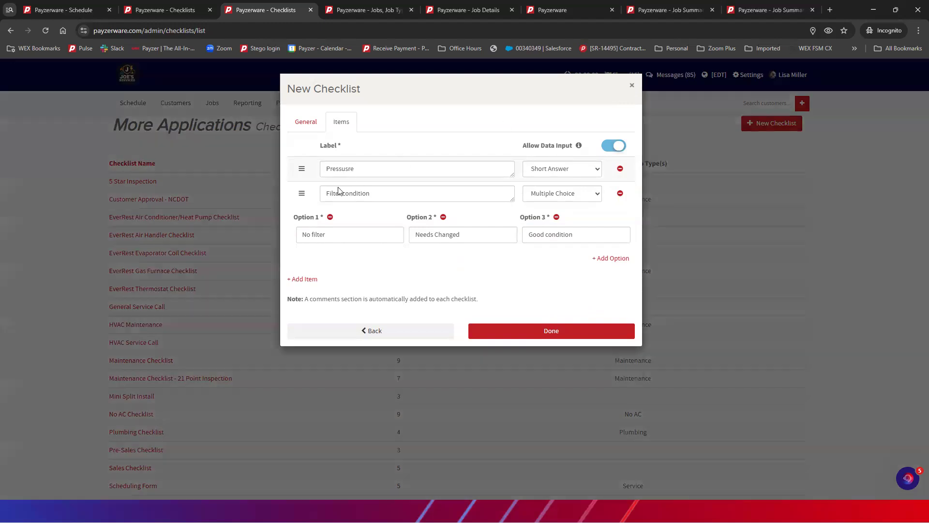
key("Escape")
left_click(588, 157)
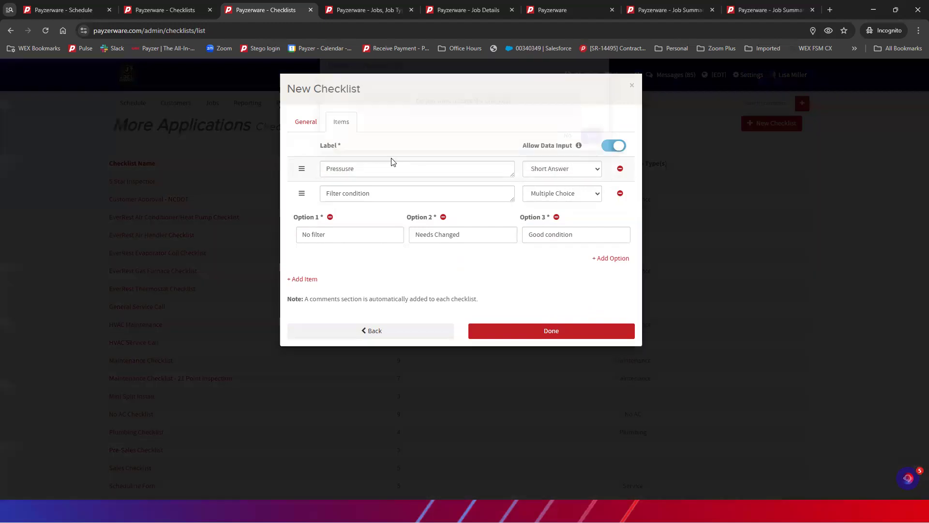
left_click(563, 158)
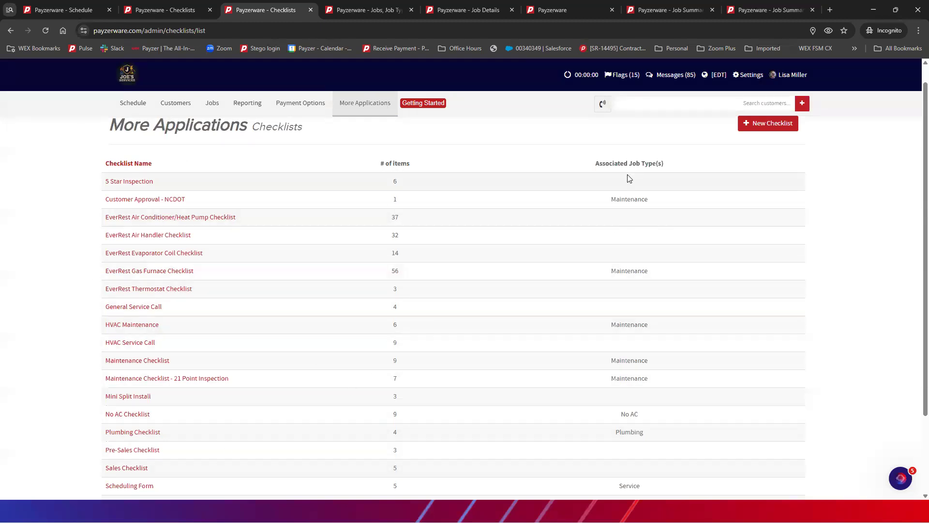
Step: Look through the existing checklists and their job types, and open the EverRest Thermostat Checklist for editing
scroll(620, 292, "down", 2)
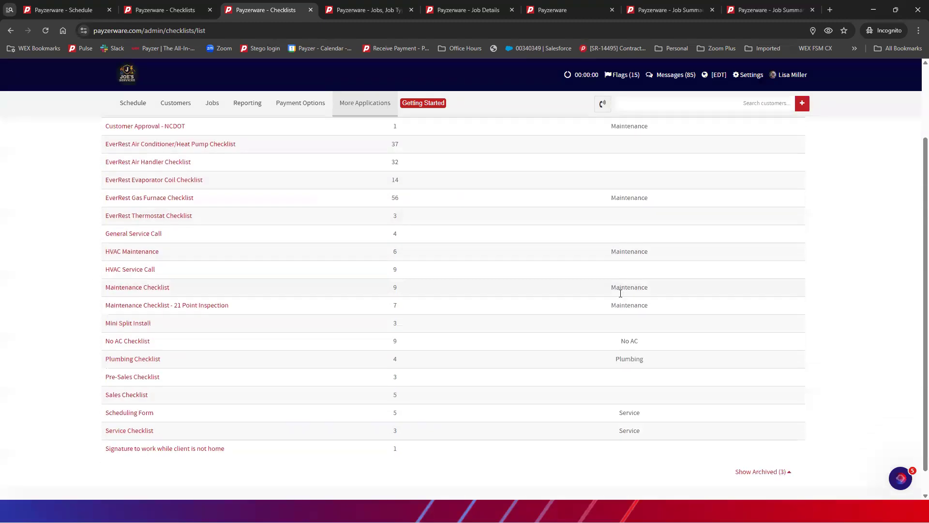
scroll(621, 293, "down", 1)
scroll(620, 298, "up", 3)
scroll(619, 298, "down", 3)
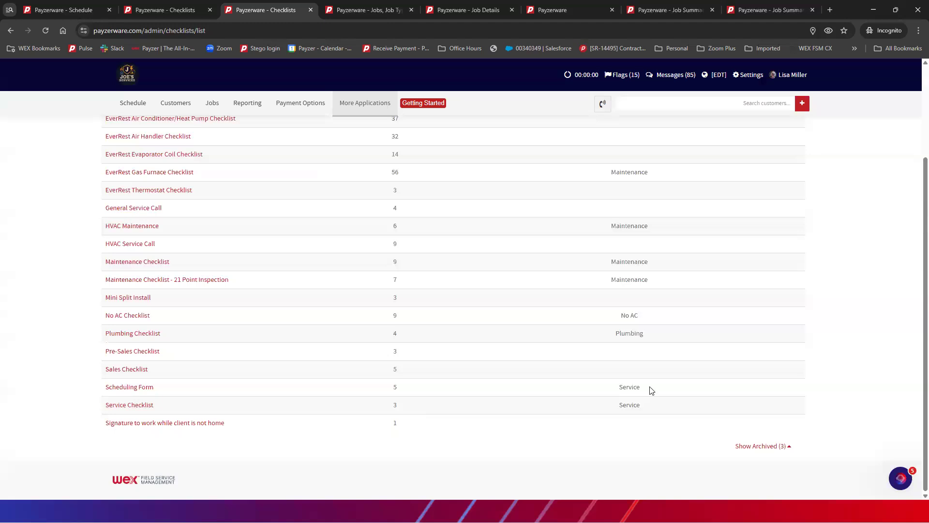
left_click(126, 191)
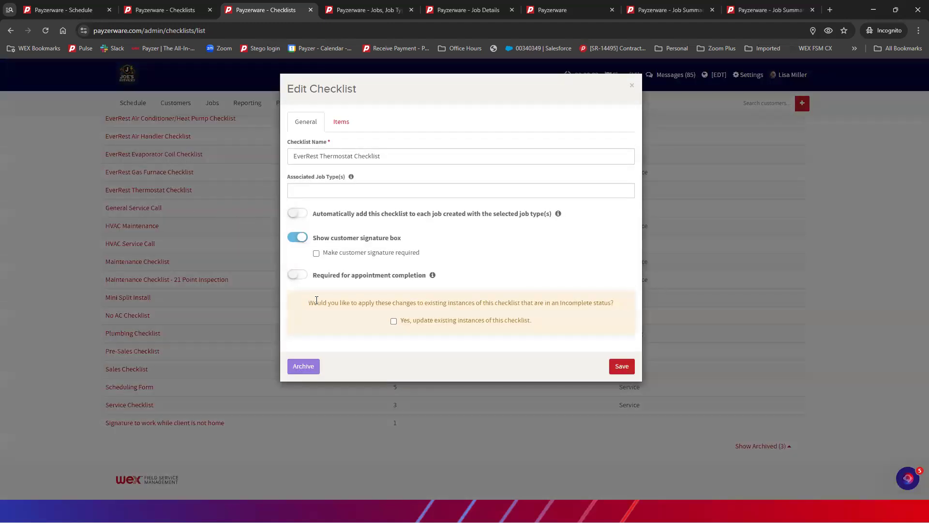
Step: Close the EverRest Thermostat Checklist without editing it, and look through the full list of checklists
left_click(633, 88)
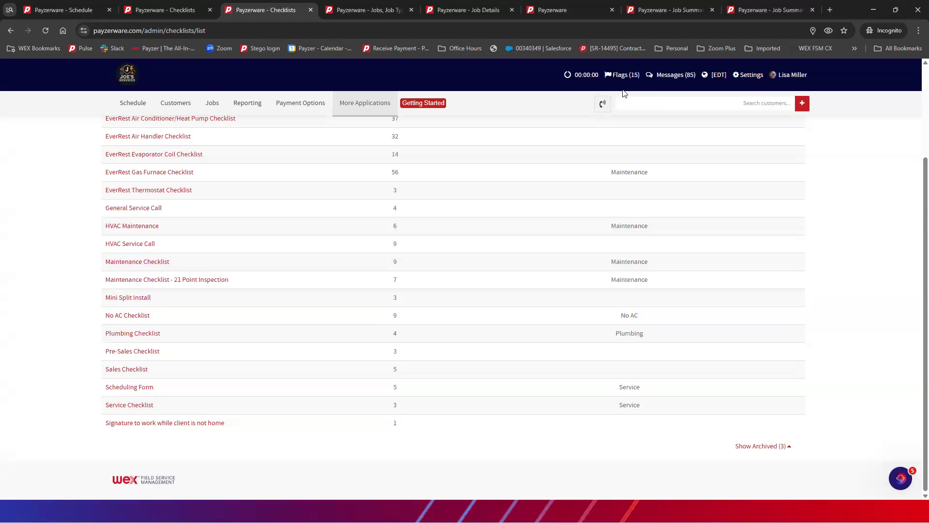
scroll(284, 265, "up", 2)
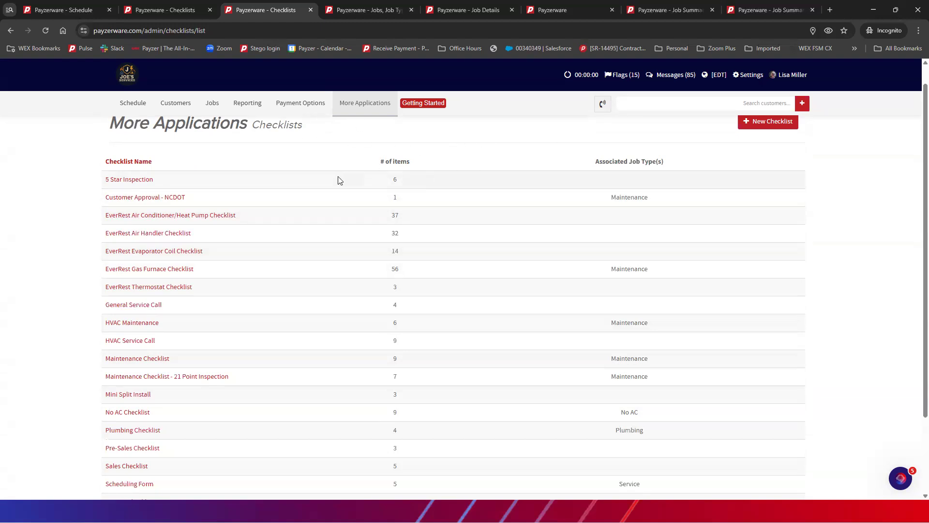
scroll(290, 228, "down", 1)
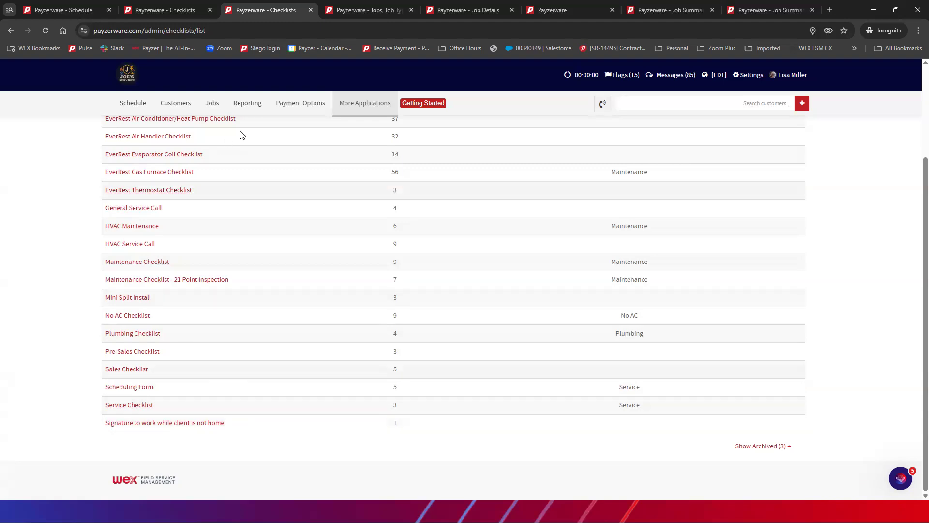
scroll(179, 375, "up", 3)
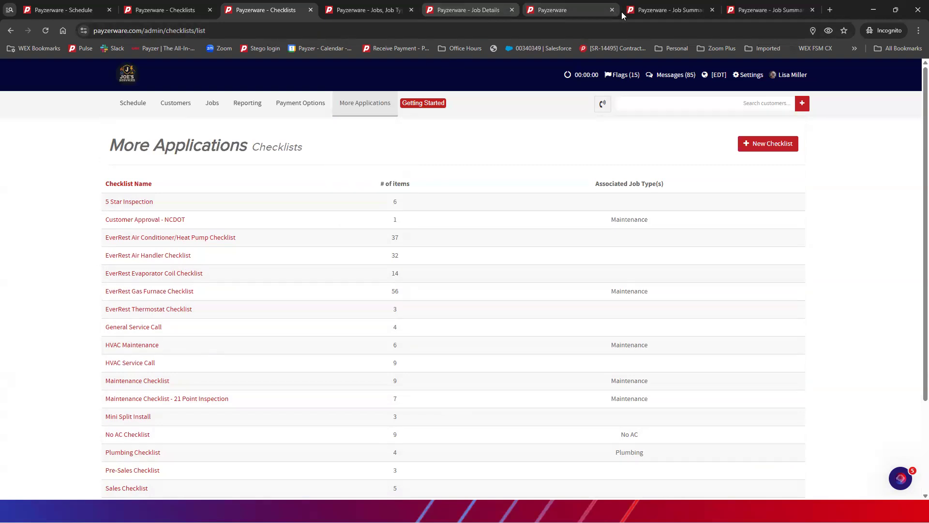
Step: Switch to the Job Details page and display the checklists attached to that job
left_click(455, 10)
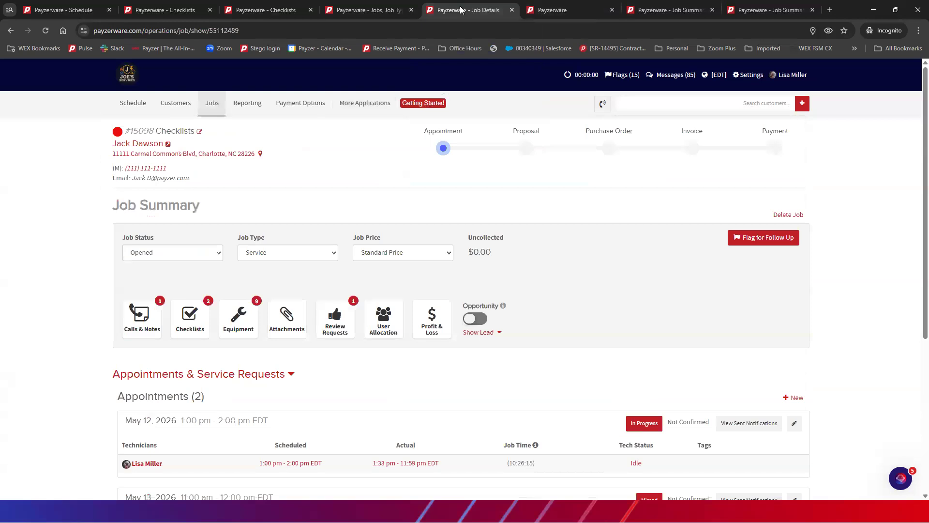
scroll(321, 211, "down", 1)
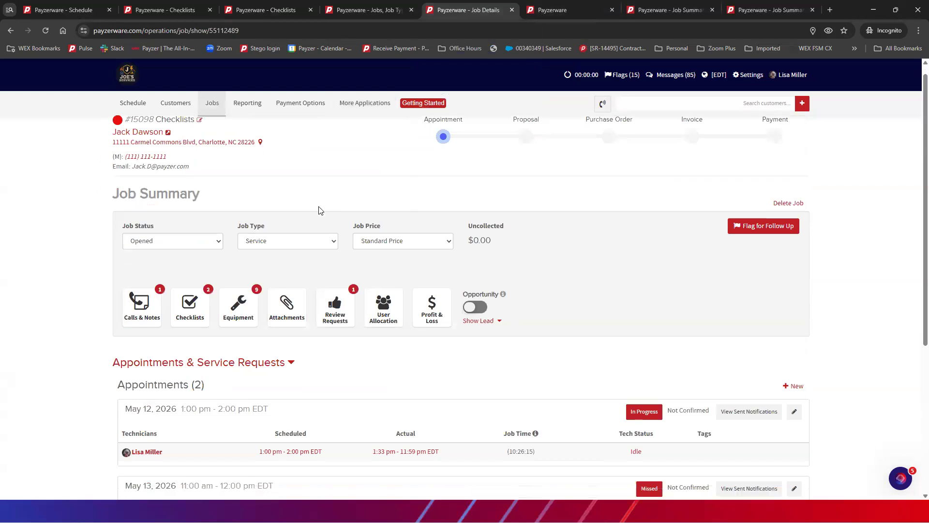
scroll(318, 210, "down", 1)
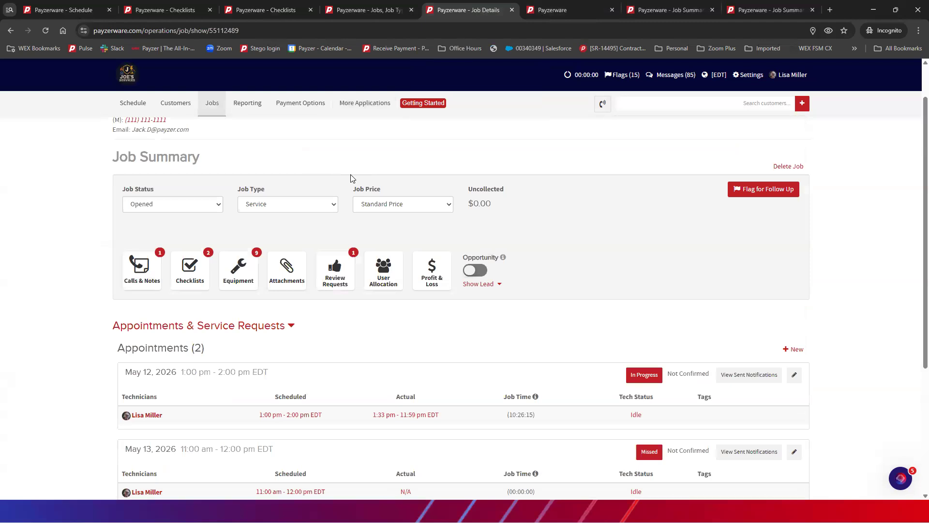
left_click(190, 271)
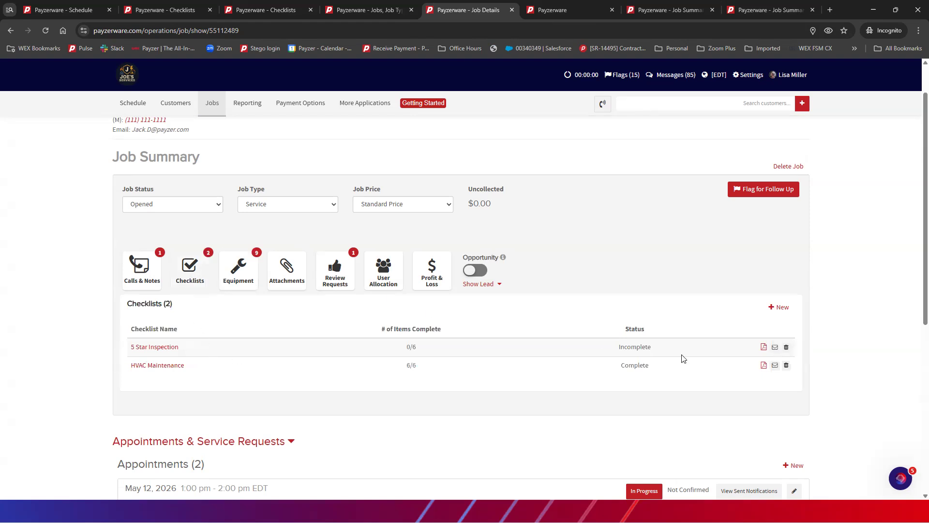
Step: Browse the checklists available to add to the job, and close the selection without adding one
left_click(782, 308)
scroll(367, 215, "down", 2)
scroll(367, 215, "up", 3)
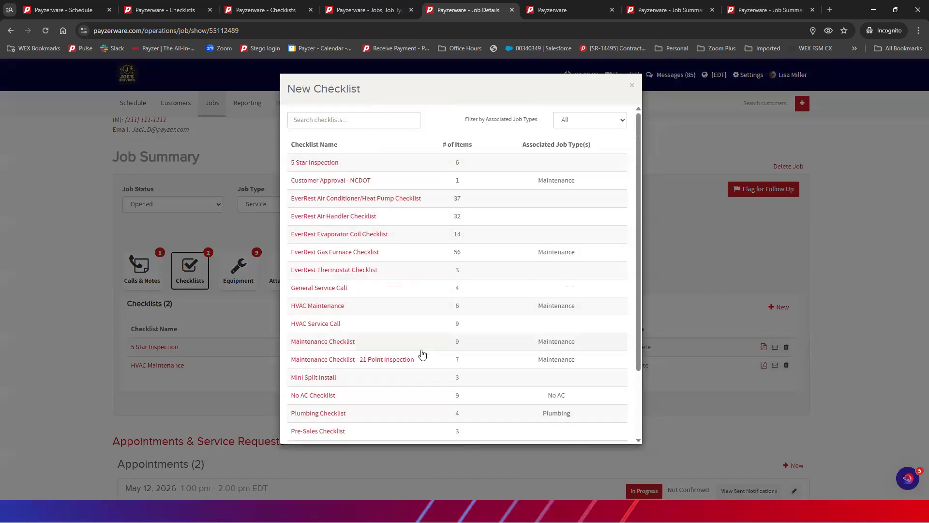
left_click(632, 85)
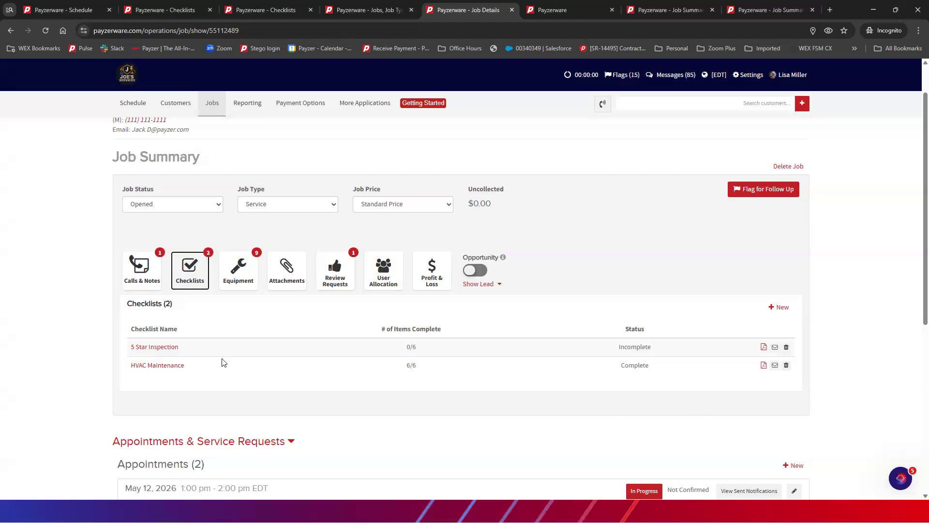
Step: Open the job's HVAC Maintenance checklist and enter "psi" as the response for Check refrigerant pressure
left_click(164, 367)
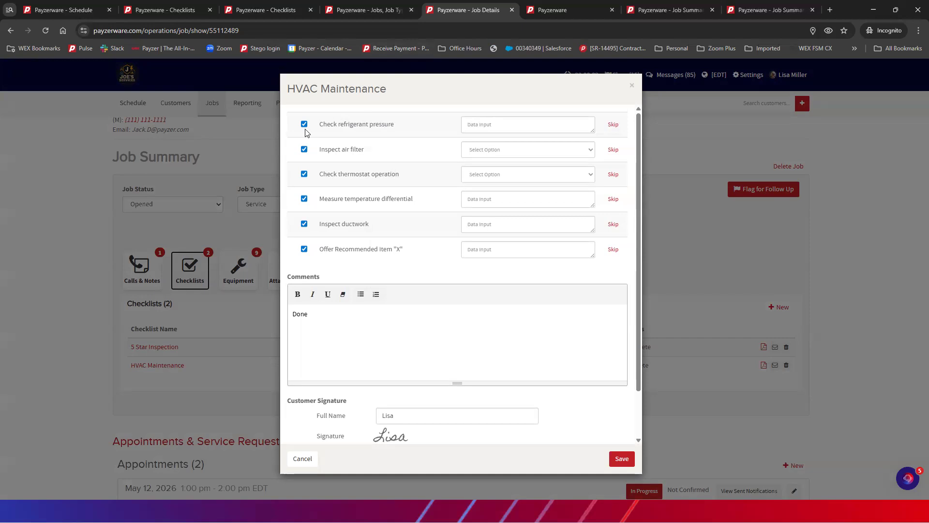
left_click(497, 127)
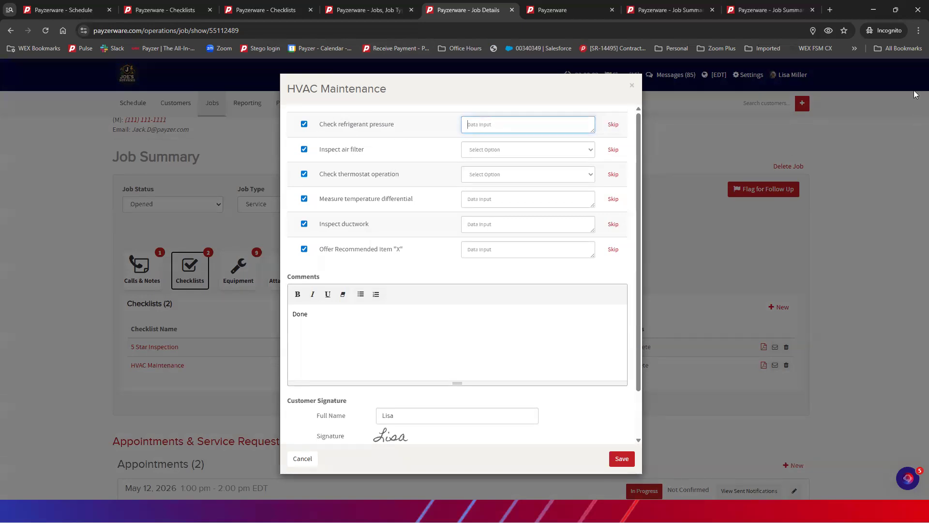
type("psi")
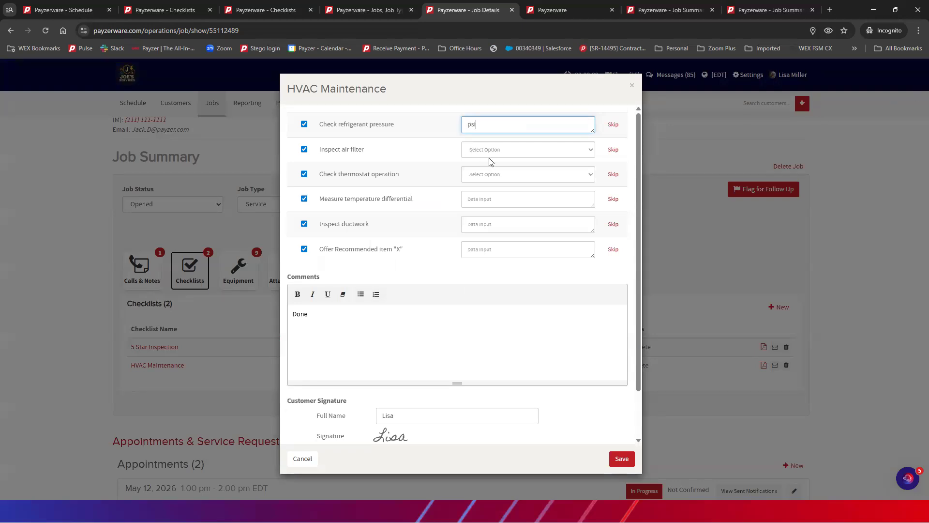
Step: Examine the Inspect air filter choices, the other response fields, the comments and the signature section, and save the HVAC Maintenance checklist
left_click(504, 150)
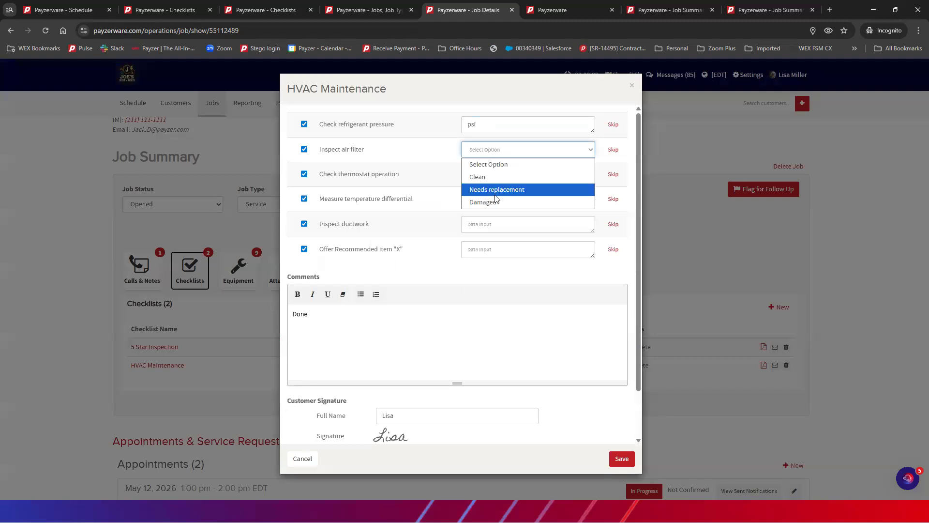
left_click(457, 94)
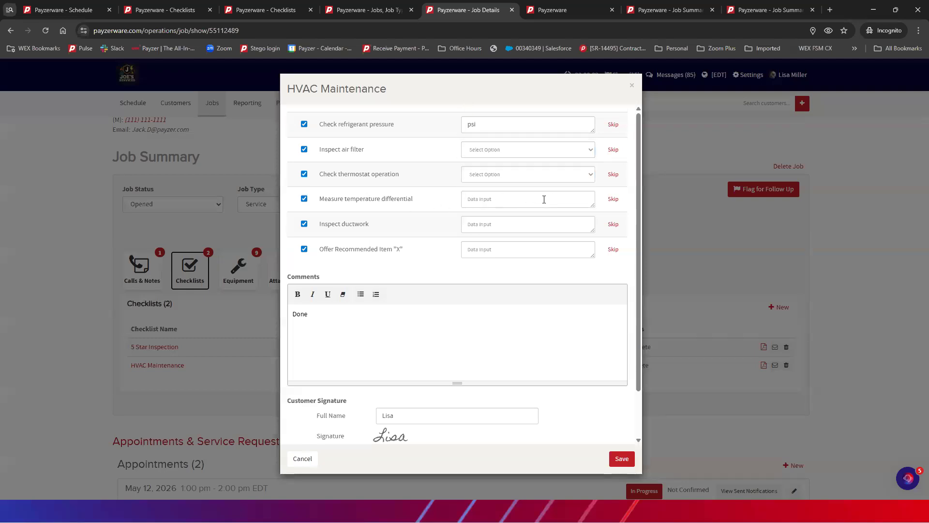
left_click(526, 201)
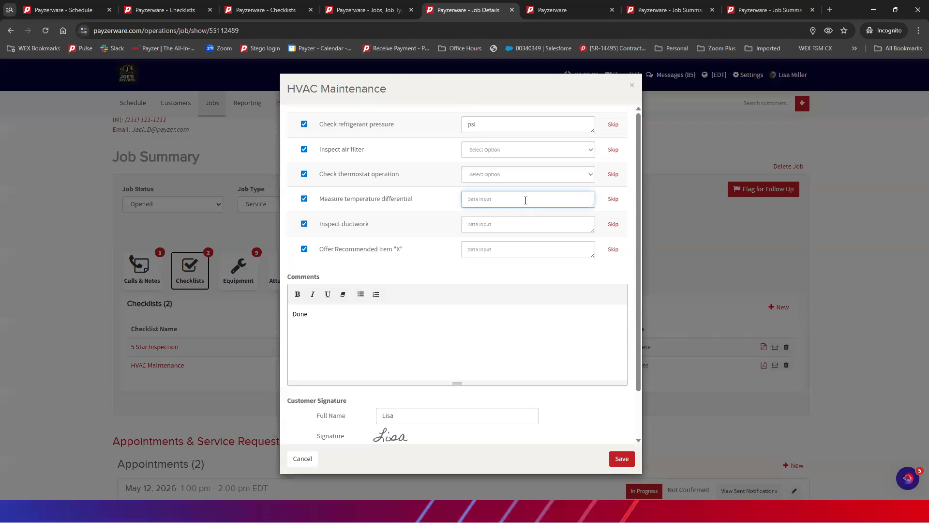
left_click(557, 229)
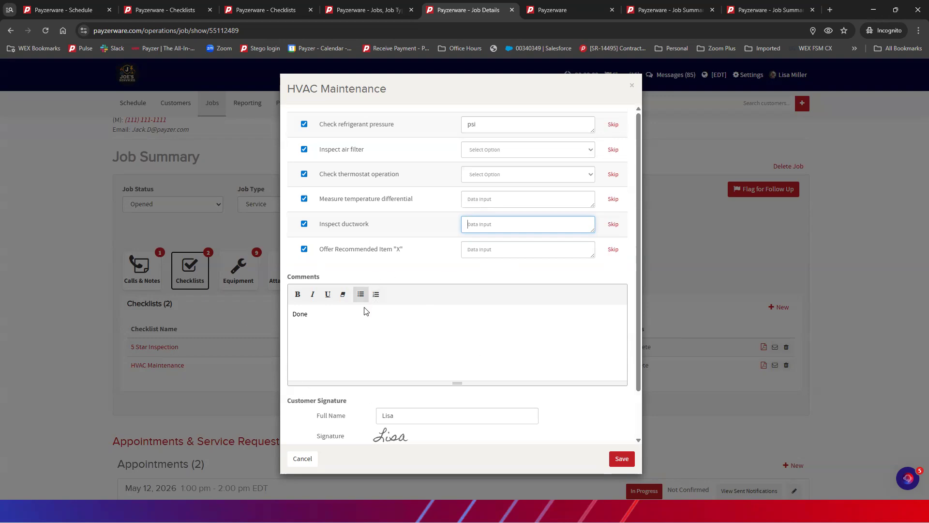
scroll(404, 346, "down", 1)
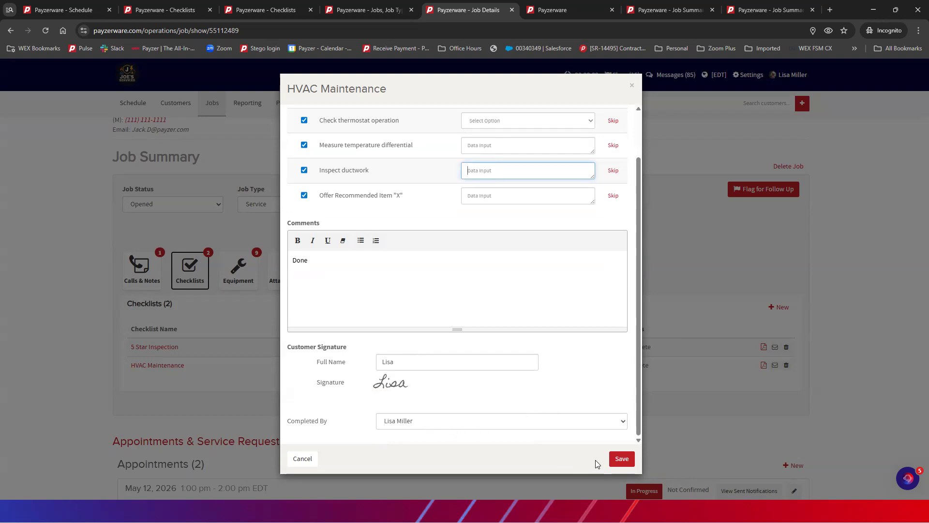
left_click(621, 464)
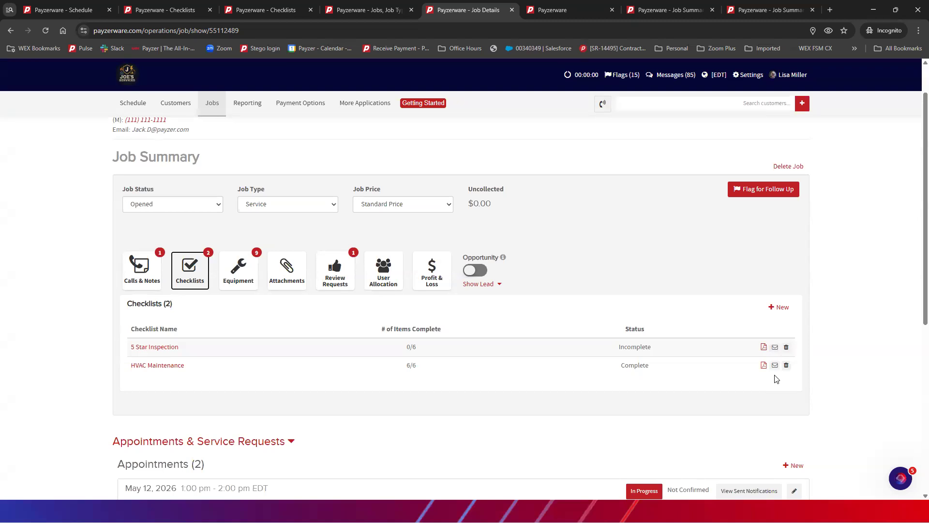
Step: View the 5 Star Inspection checklist as a PDF, set its font size to Large, and check the page
left_click(764, 347)
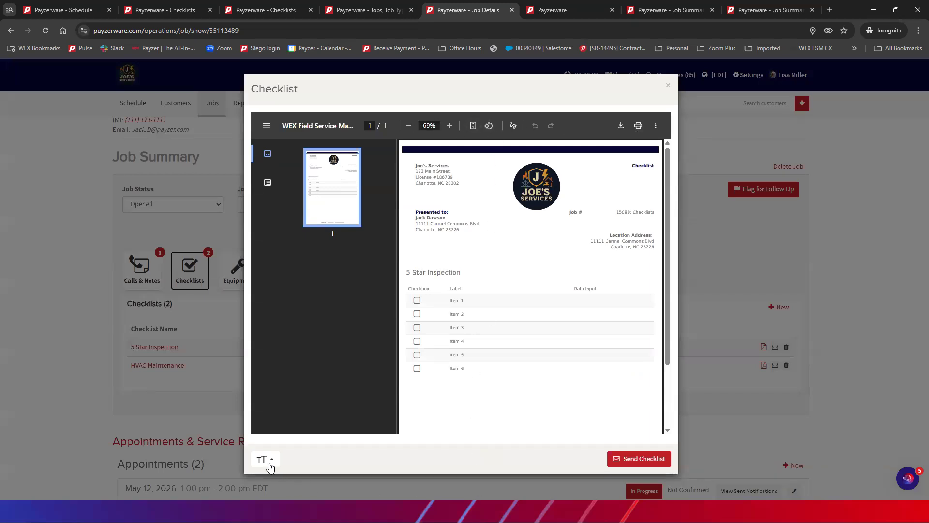
mouse_move(270, 466)
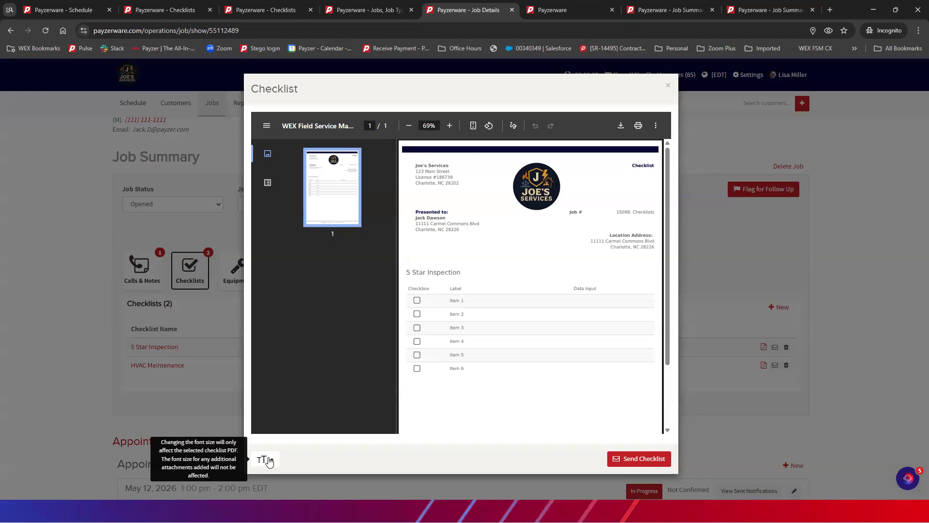
left_click(269, 462)
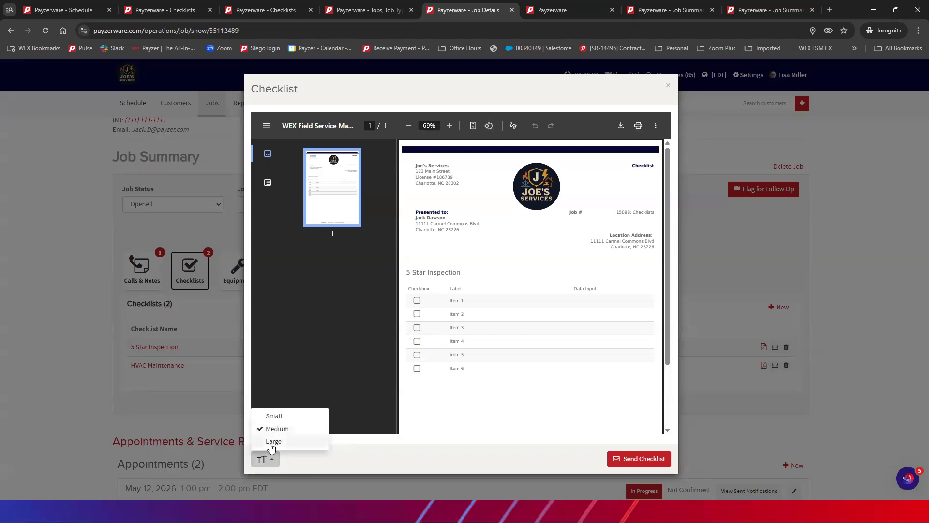
left_click(273, 442)
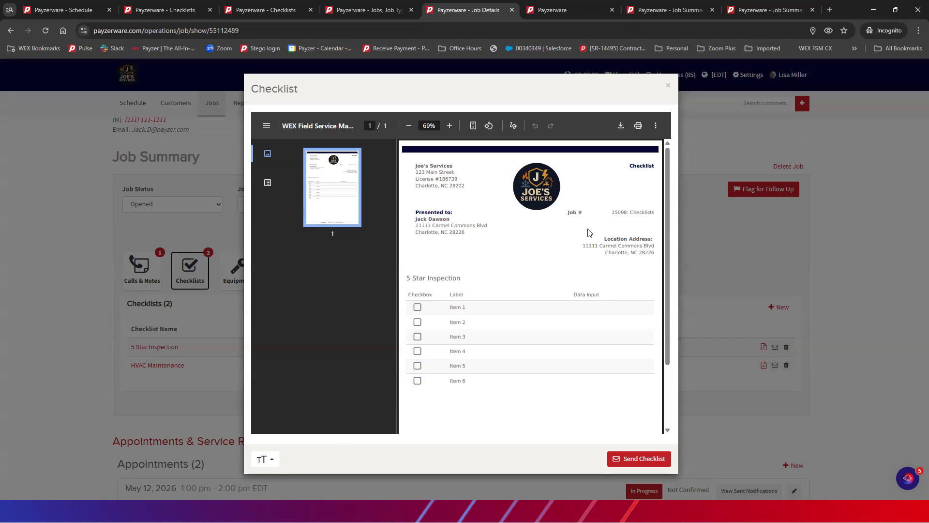
scroll(486, 253, "down", 1)
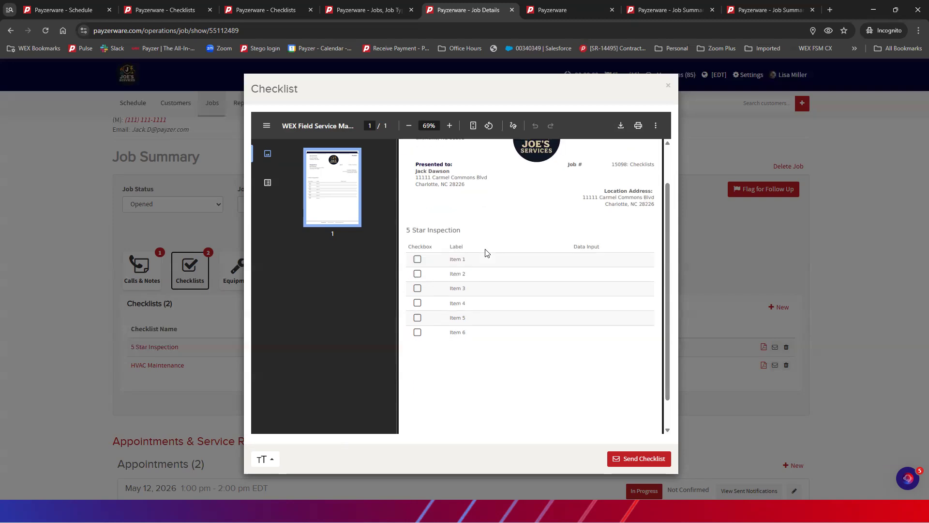
scroll(503, 247, "down", 1)
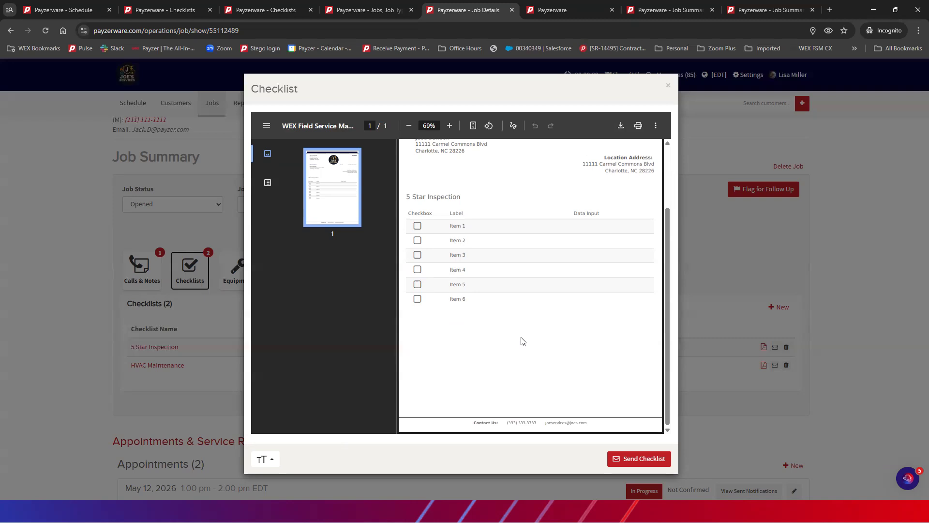
scroll(521, 340, "up", 3)
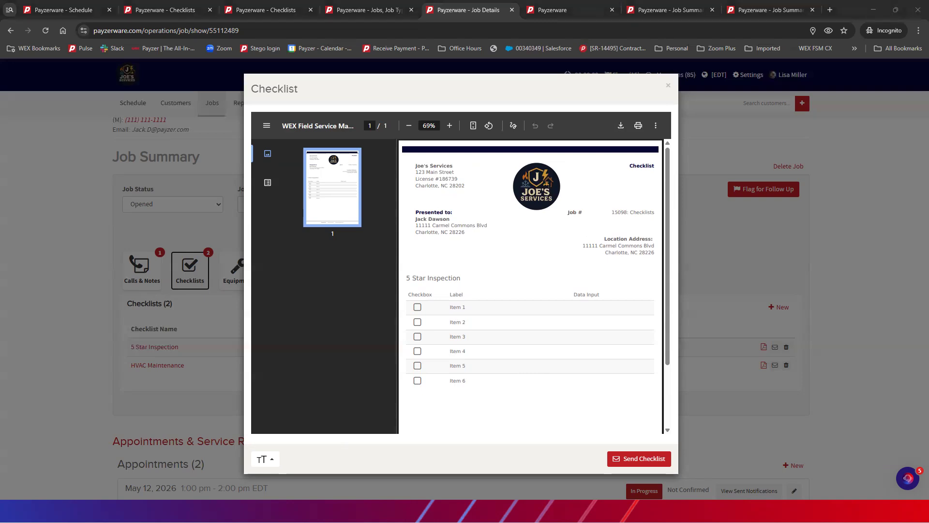
Step: Switch to the Checklist Best Practices document in Google Docs, maximize its window and examine the sample customer email image
left_click_drag(928, 9, 539, 21)
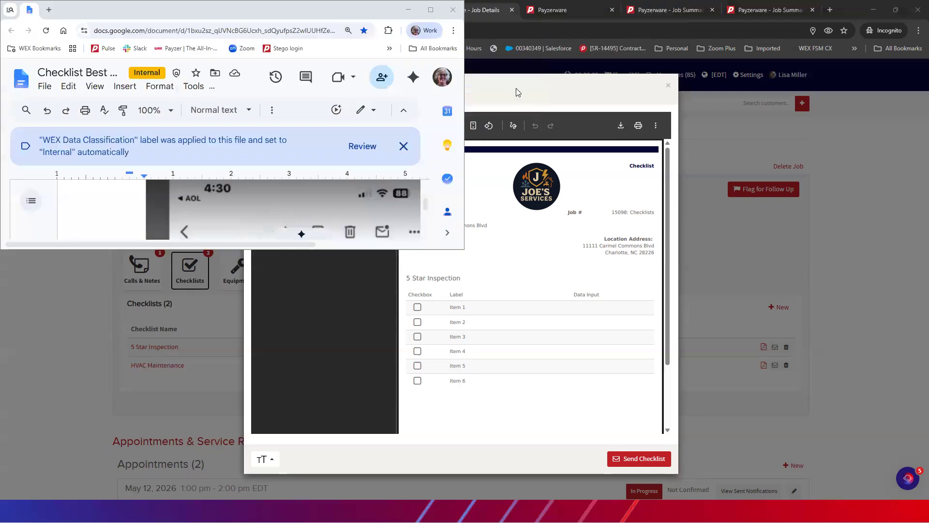
left_click(251, 181)
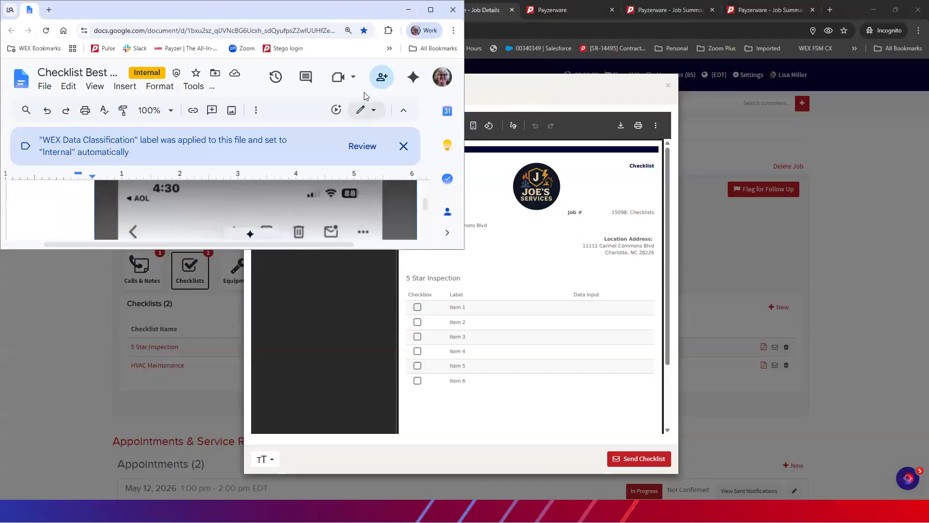
left_click(431, 10)
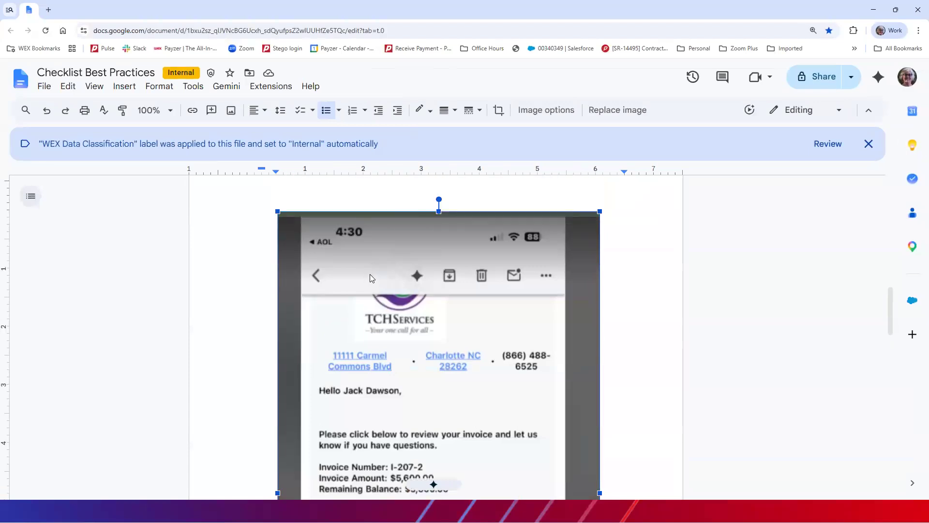
scroll(370, 274, "down", 4)
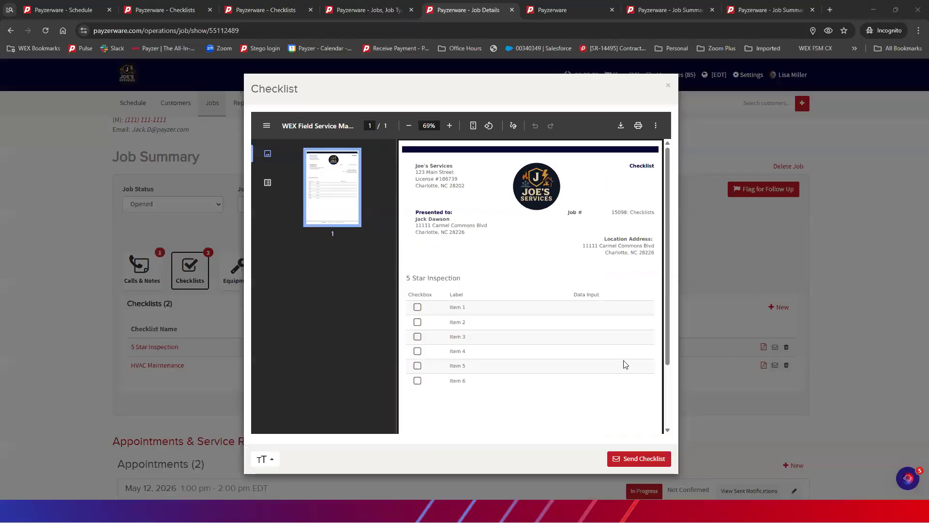
Step: Back in Payzerware, review the recipient and attachment options for emailing the 5 Star Inspection checklist, and close them without sending
left_click(636, 460)
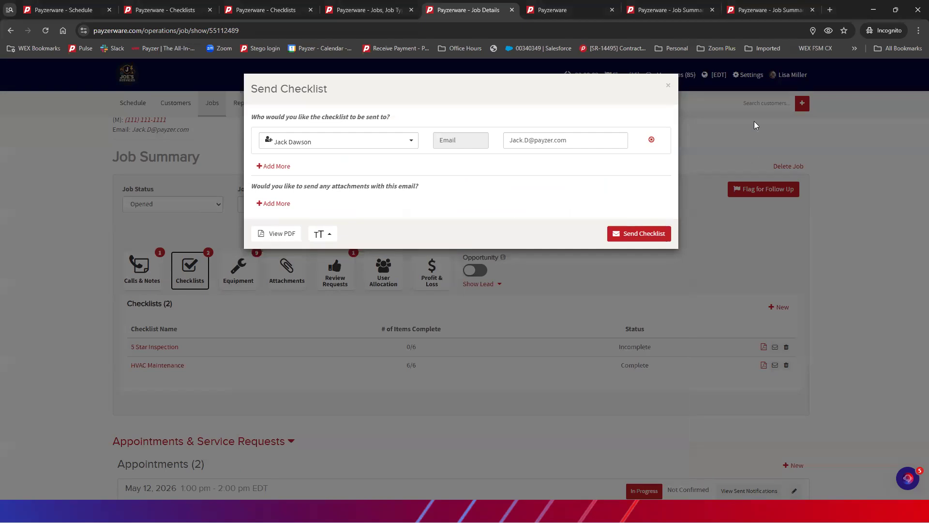
left_click(668, 86)
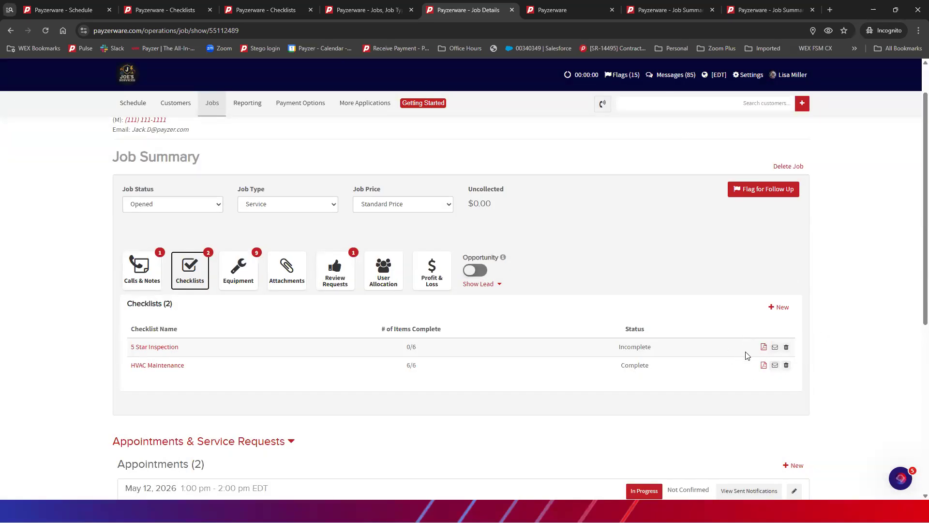
Step: Look over the rest of the job's details, and switch to the Reporting page
scroll(741, 360, "down", 5)
scroll(739, 363, "up", 4)
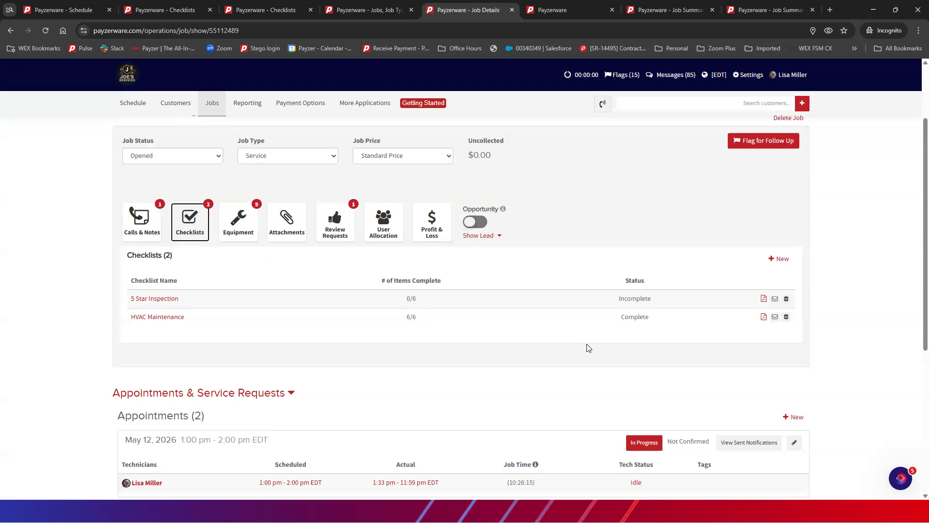
scroll(588, 348, "up", 2)
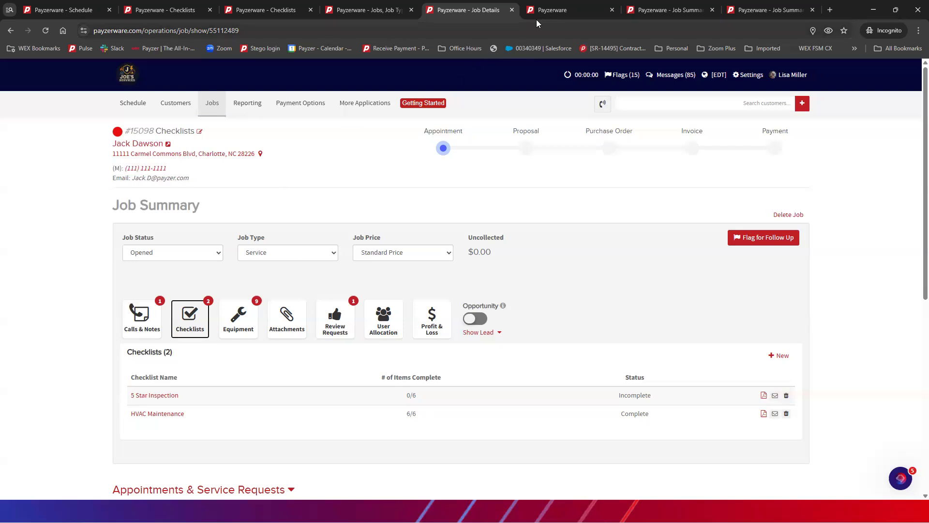
left_click(551, 11)
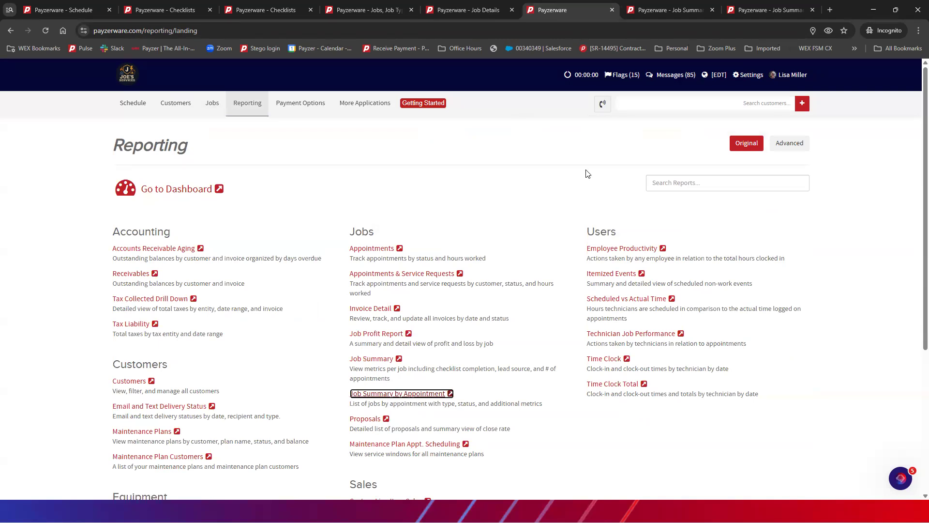
Step: Switch to the Job Summary report and sort the jobs by Checklists in descending order
left_click(671, 9)
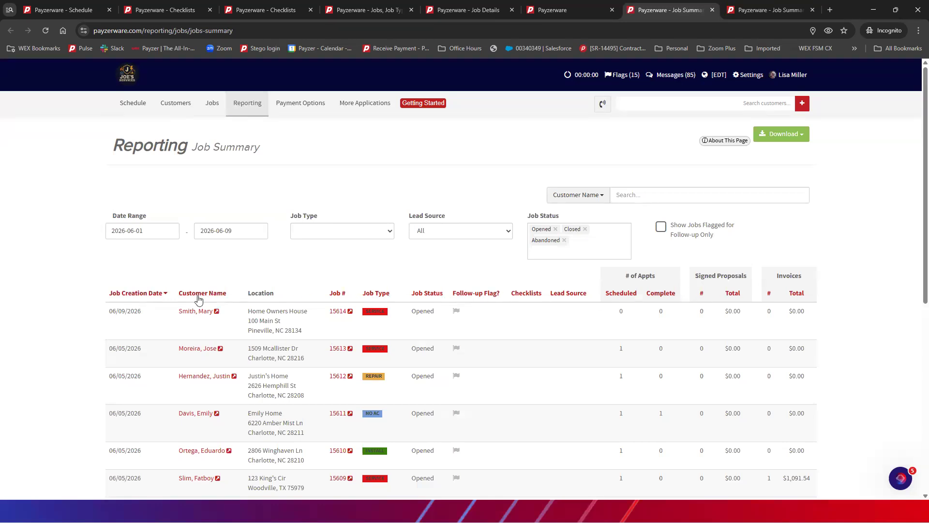
left_click(525, 294)
left_click(528, 295)
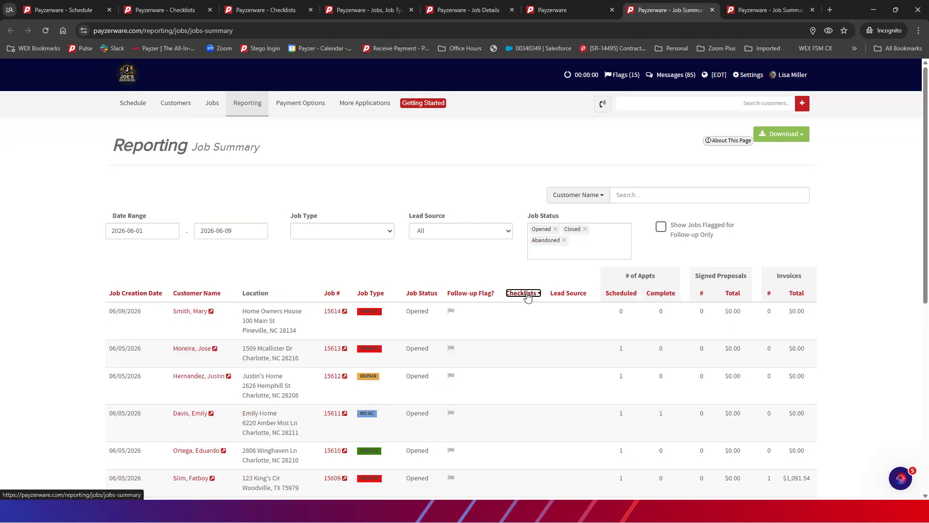
Step: Set the start of the Job Summary report's date range to 2026-04-01
left_click(150, 231)
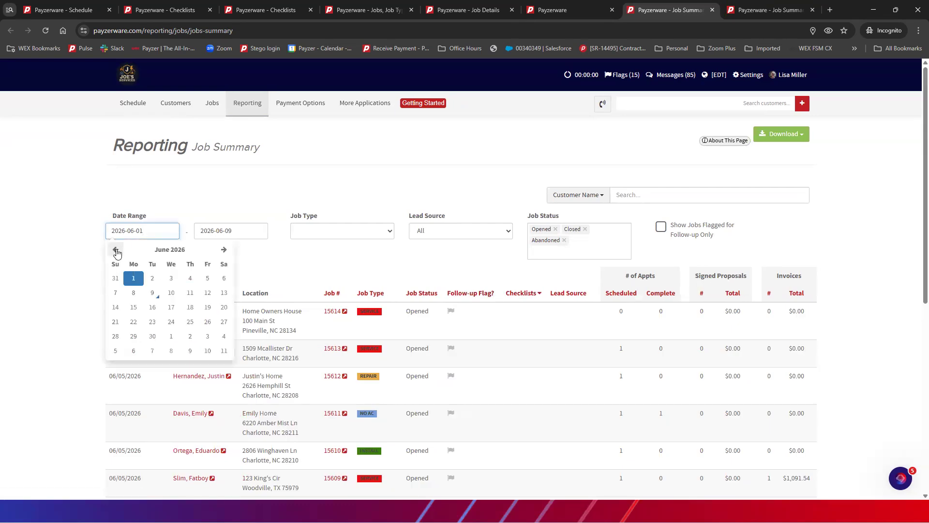
left_click(116, 250)
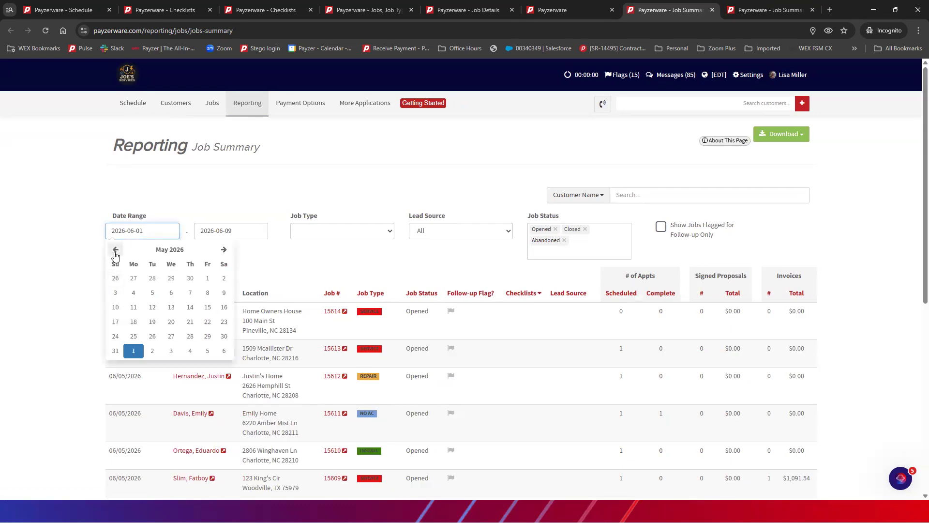
left_click(115, 250)
left_click(171, 279)
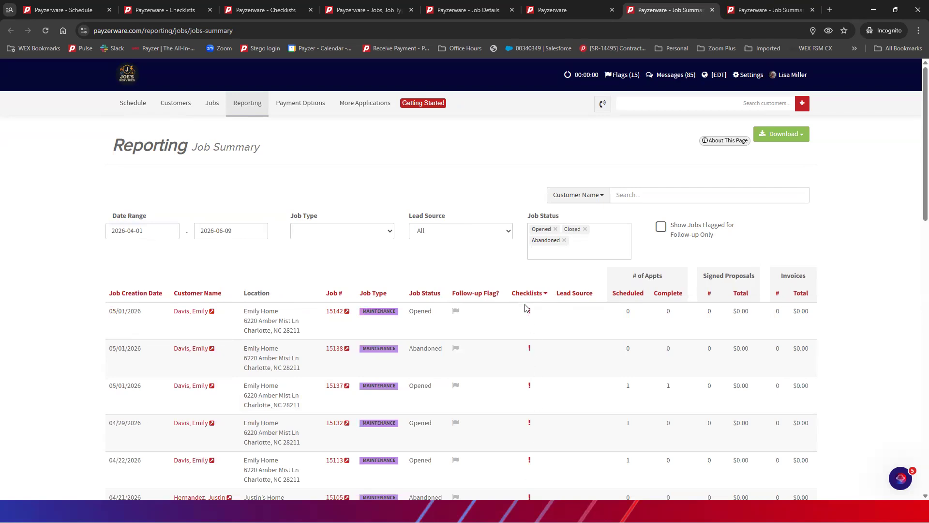
Step: Examine the Checklists column's status marks and the job type filter options without choosing a type
mouse_move(530, 315)
left_click(365, 234)
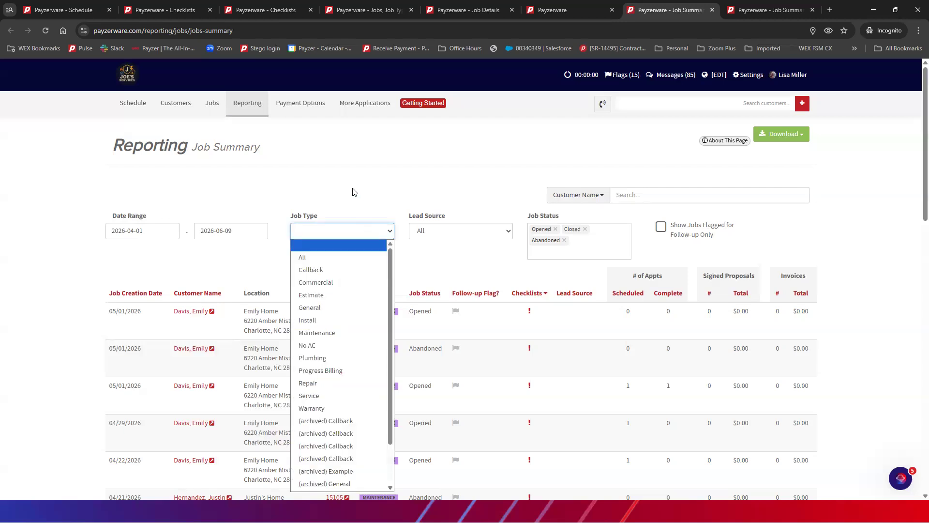
left_click(374, 227)
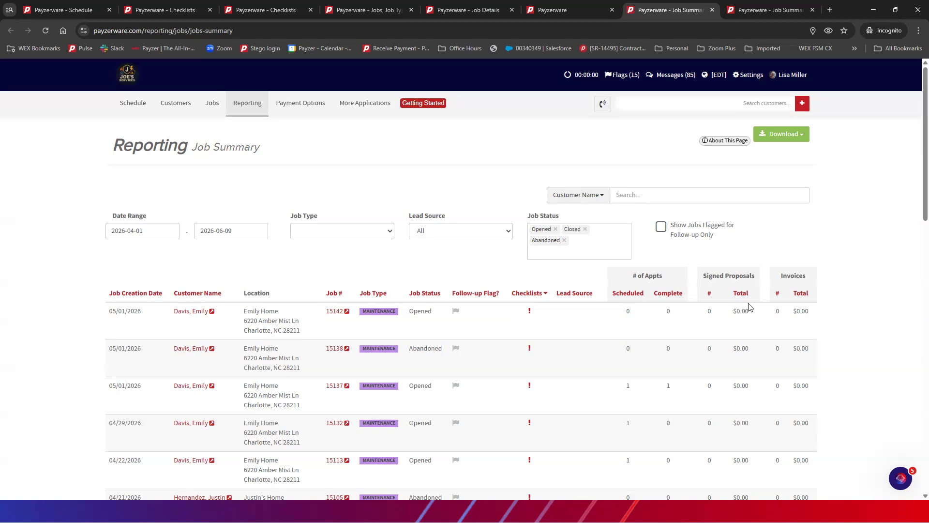
Step: Sort the jobs by invoice count in ascending and descending order, return to ascending, and look through the list
left_click(778, 294)
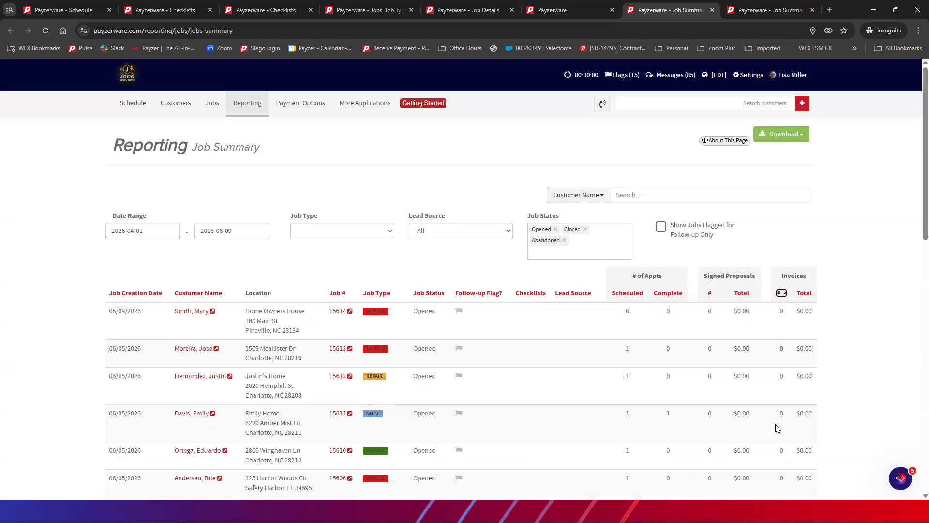
left_click(780, 294)
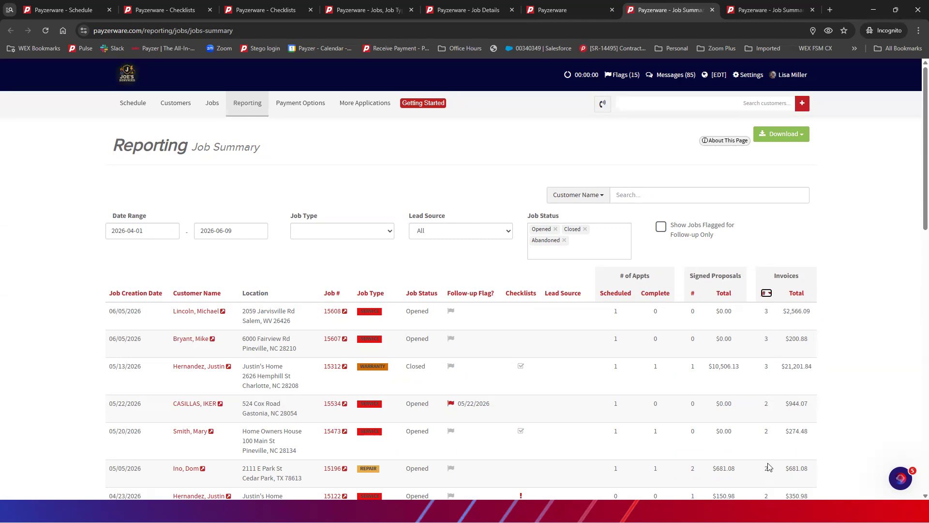
left_click(766, 294)
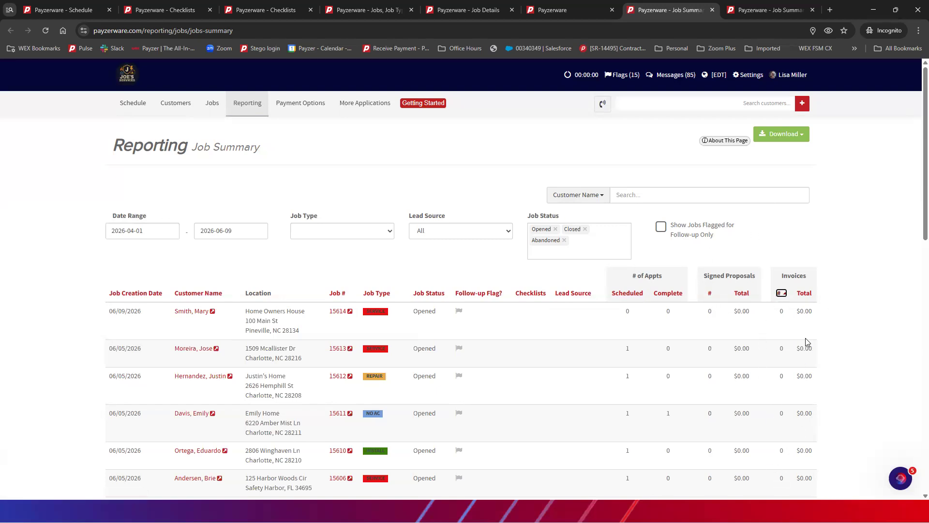
scroll(774, 435, "down", 5)
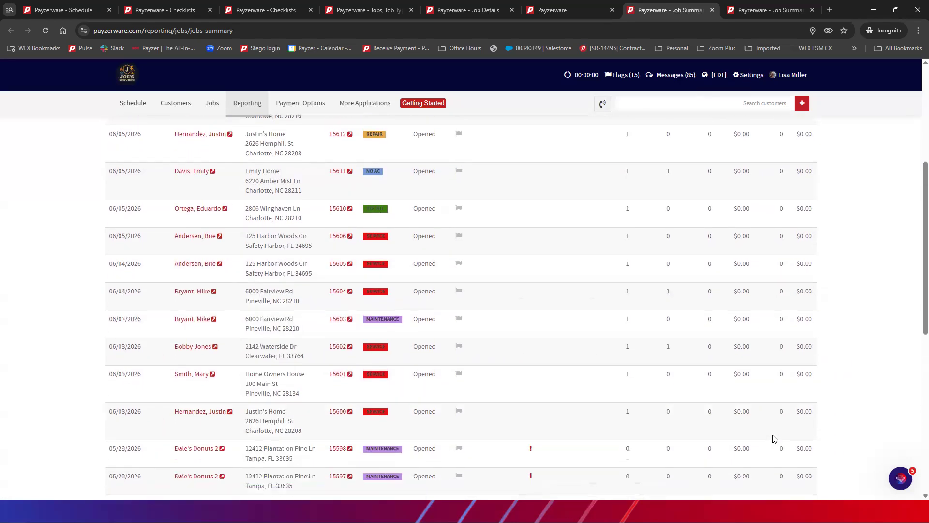
scroll(774, 438, "up", 5)
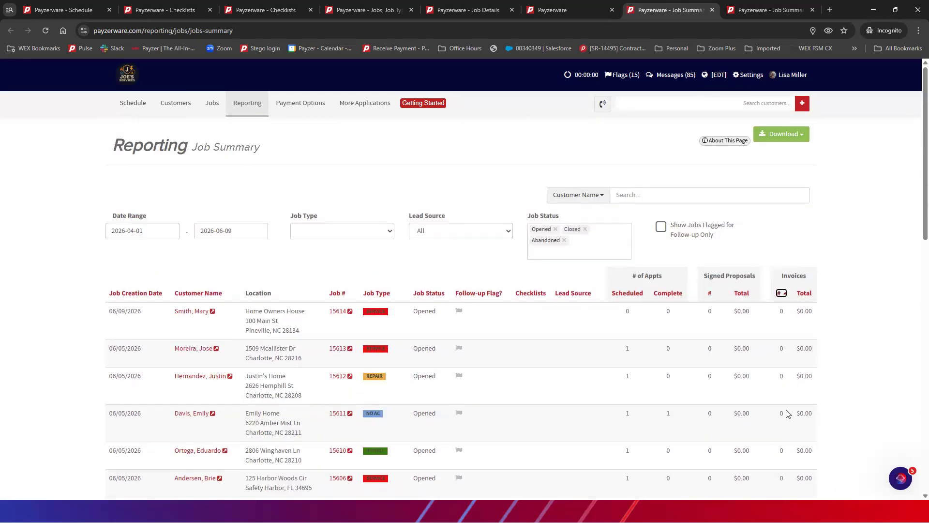
scroll(785, 365, "down", 1)
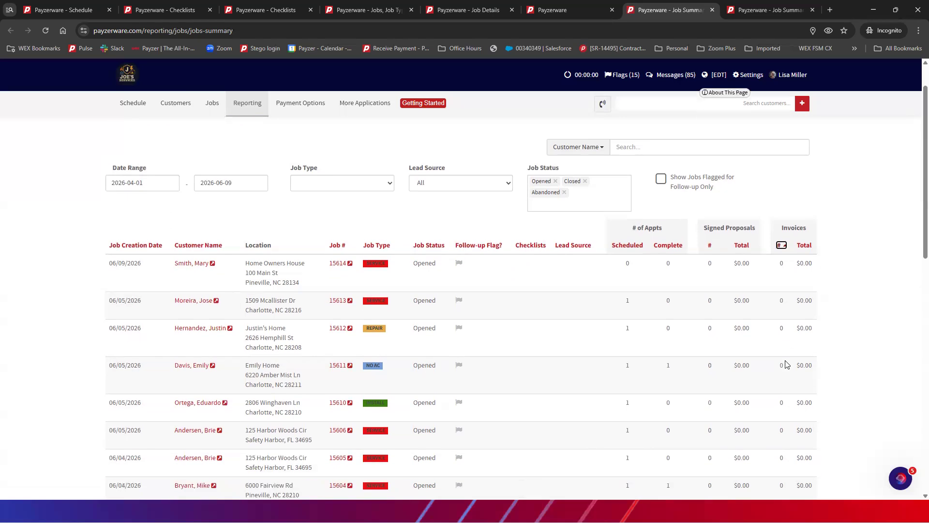
scroll(771, 328, "up", 1)
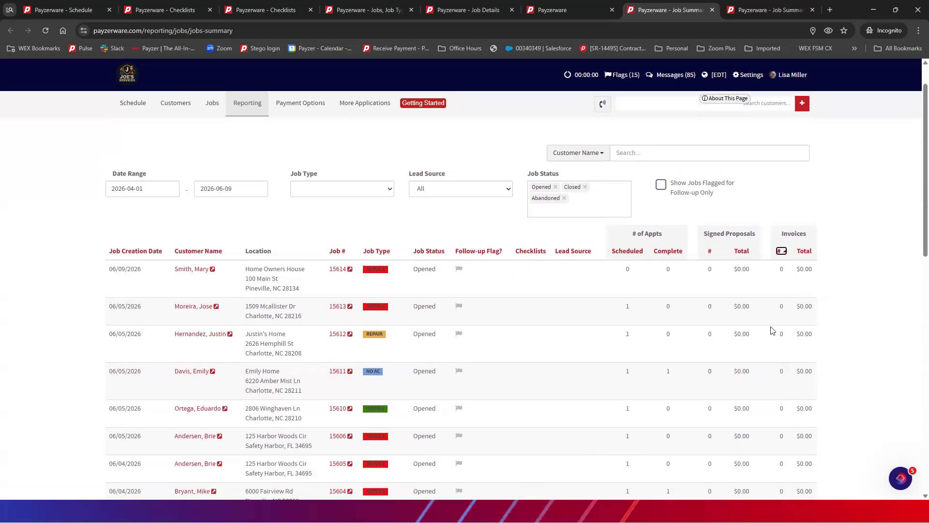
Step: Sort the Job Summary report by number of signed proposals in descending order and look over the jobs
left_click(711, 297)
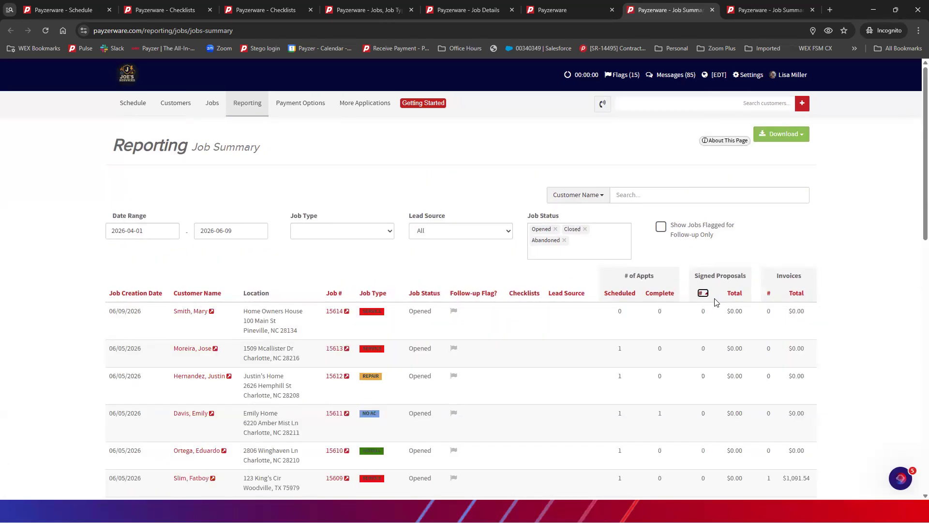
left_click(706, 295)
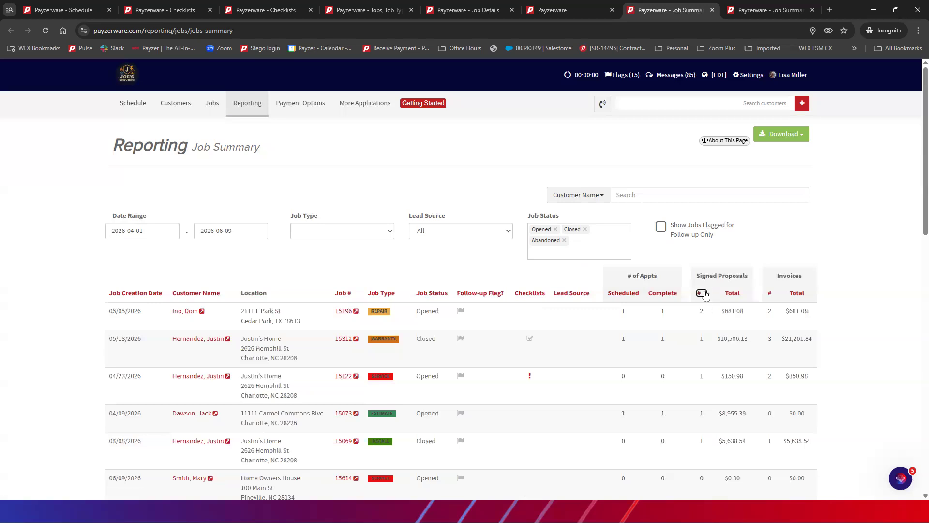
scroll(735, 358, "down", 1)
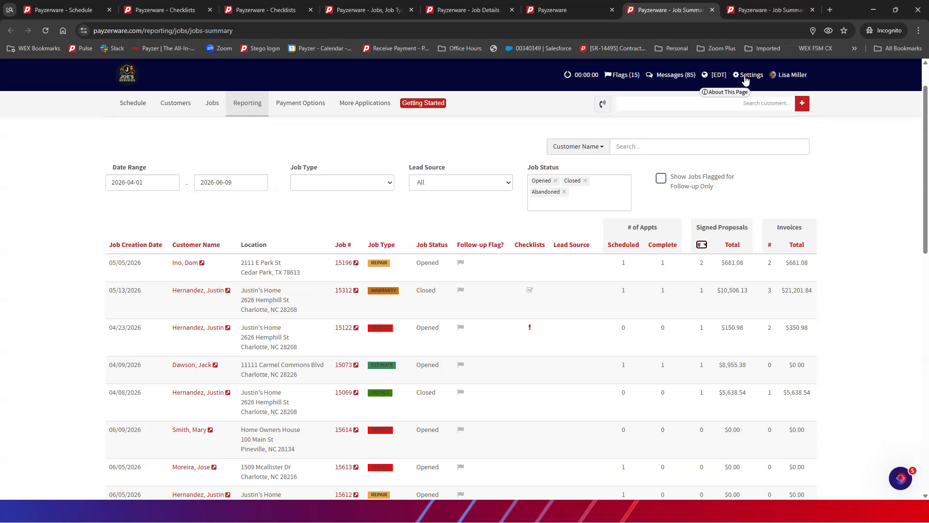
Step: Switch to the Job Summary by Appointment report and examine its columns from Completed Checklists through Invoice Techs
left_click(743, 10)
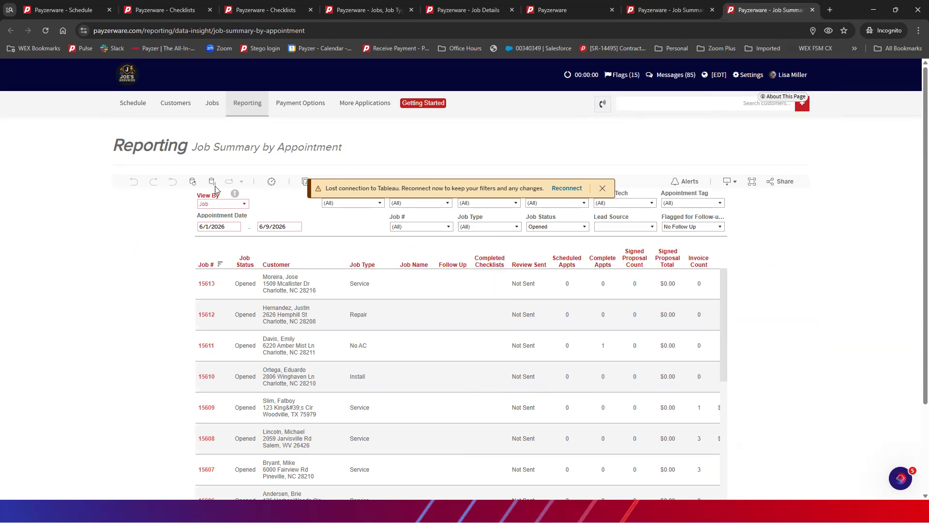
scroll(835, 204, "down", 2)
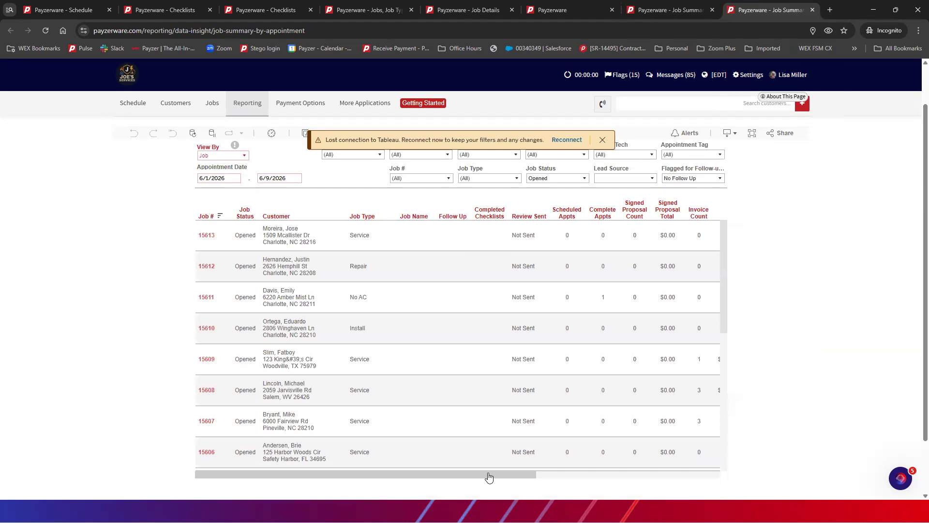
scroll(489, 477, "right", 1)
scroll(484, 483, "left", 1)
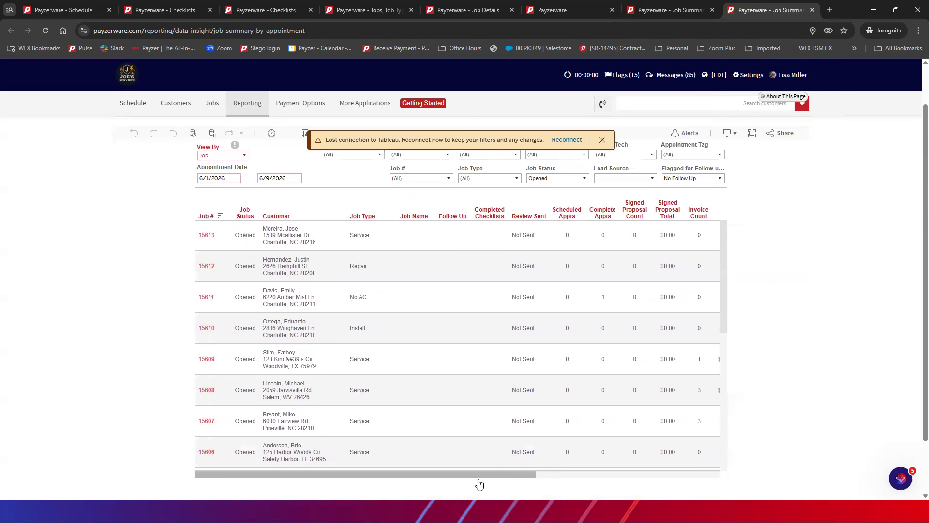
left_click_drag(488, 484, 636, 492)
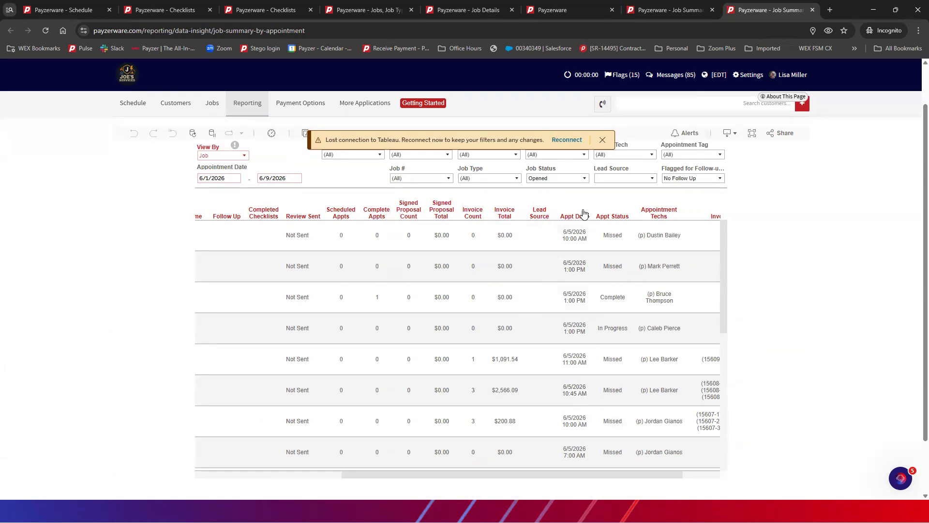
left_click_drag(615, 477, 668, 475)
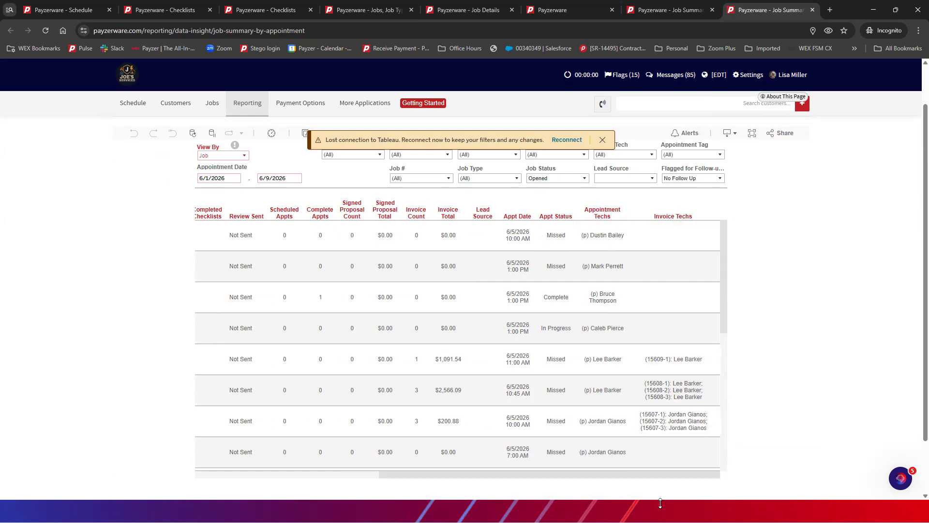
left_click_drag(562, 480, 432, 479)
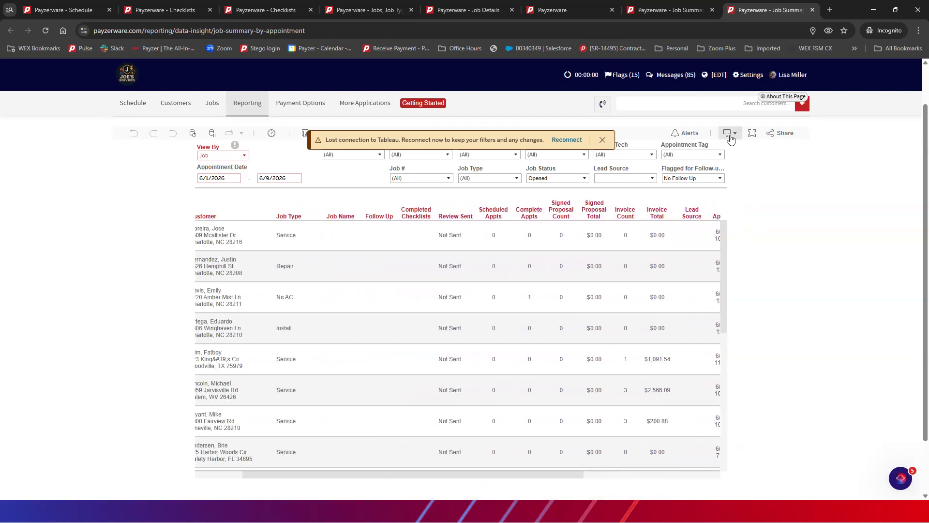
Step: Review the report's download formats, including Crosstab, and dismiss the Tableau connection notice
left_click(733, 137)
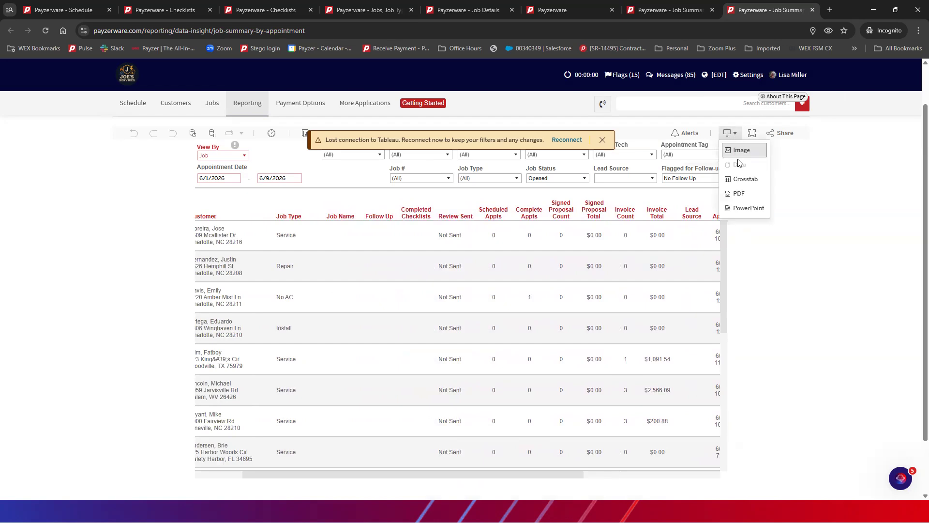
left_click(743, 180)
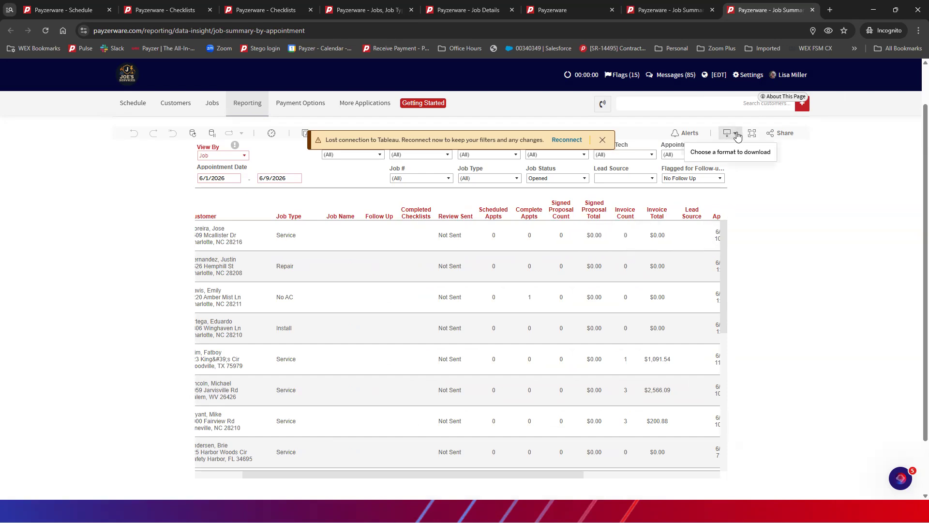
left_click(736, 135)
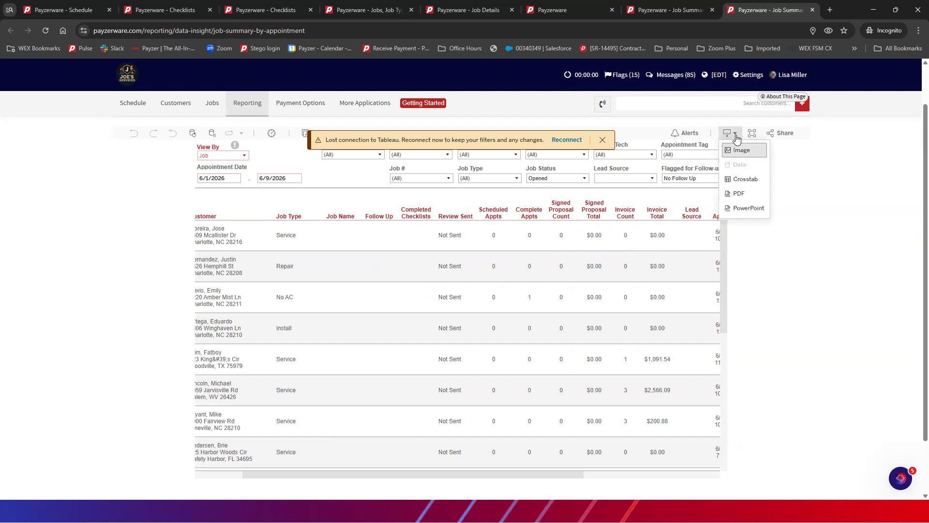
left_click(778, 248)
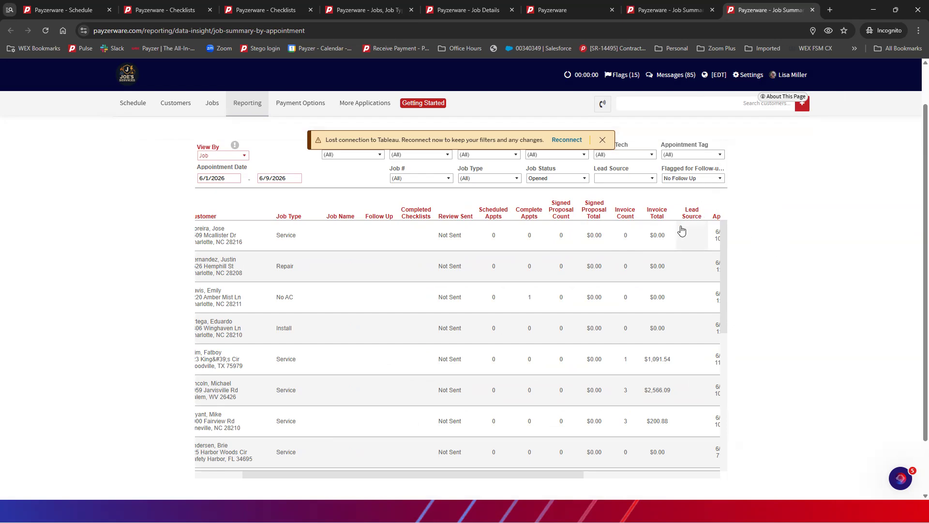
left_click(602, 141)
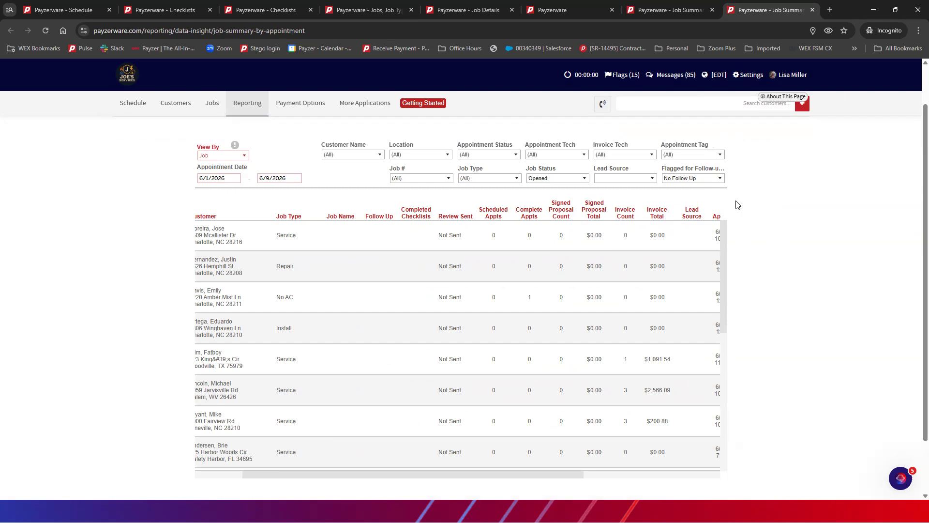
Step: Look over the Job Summary by Appointment report and check its View By setting
scroll(735, 203, "up", 1)
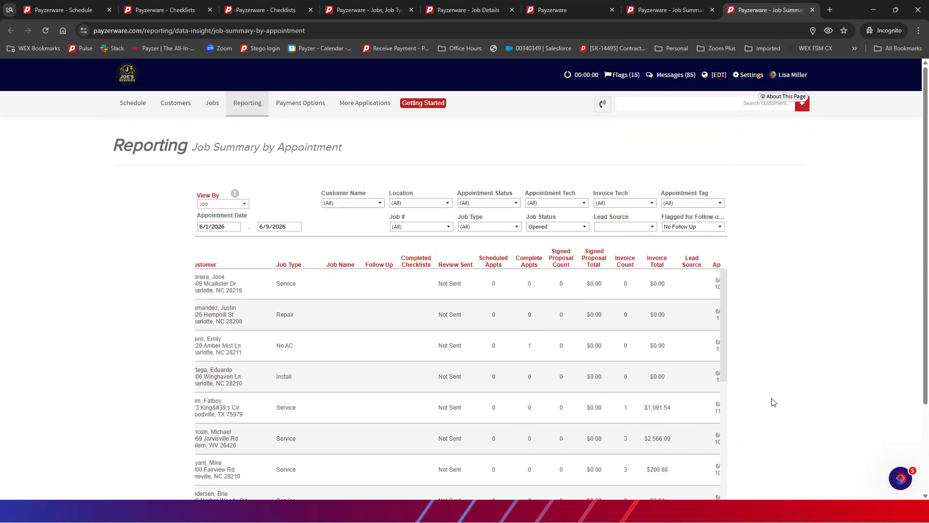
scroll(815, 395, "down", 2)
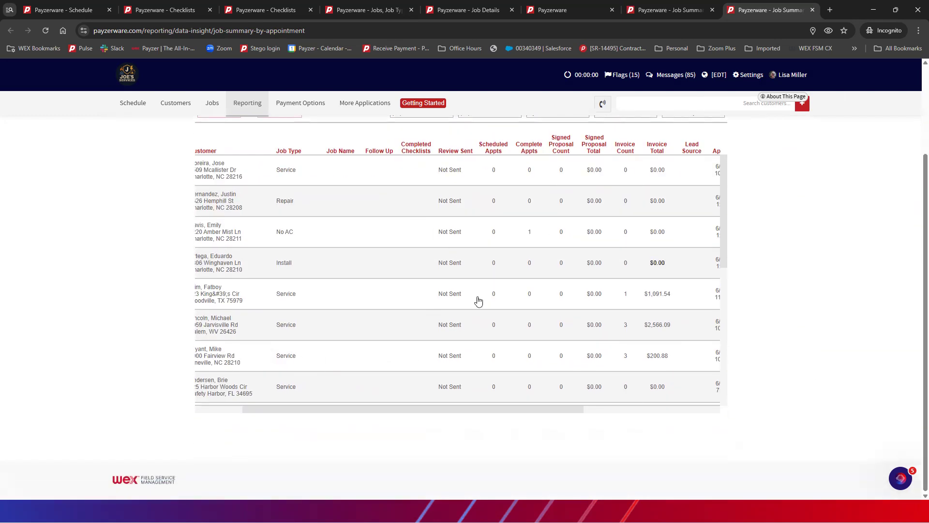
scroll(755, 308, "up", 2)
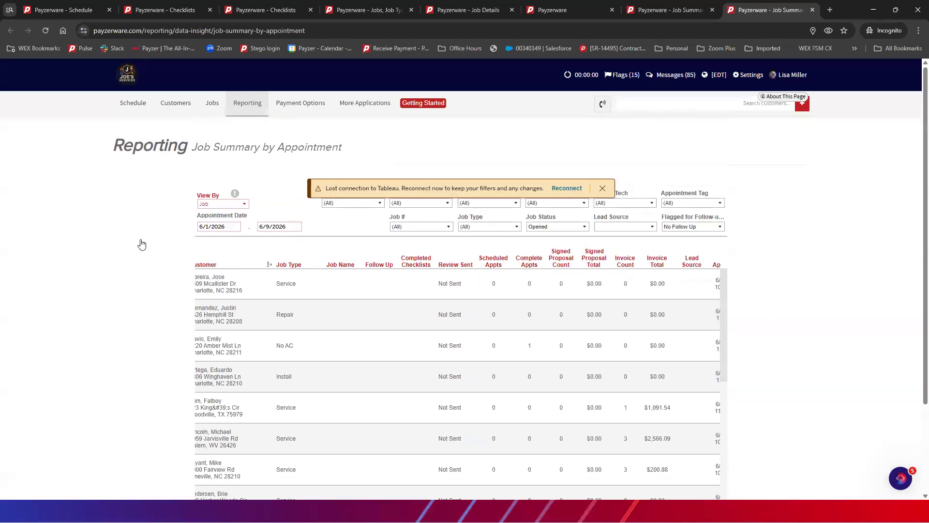
left_click(218, 204)
left_click(278, 168)
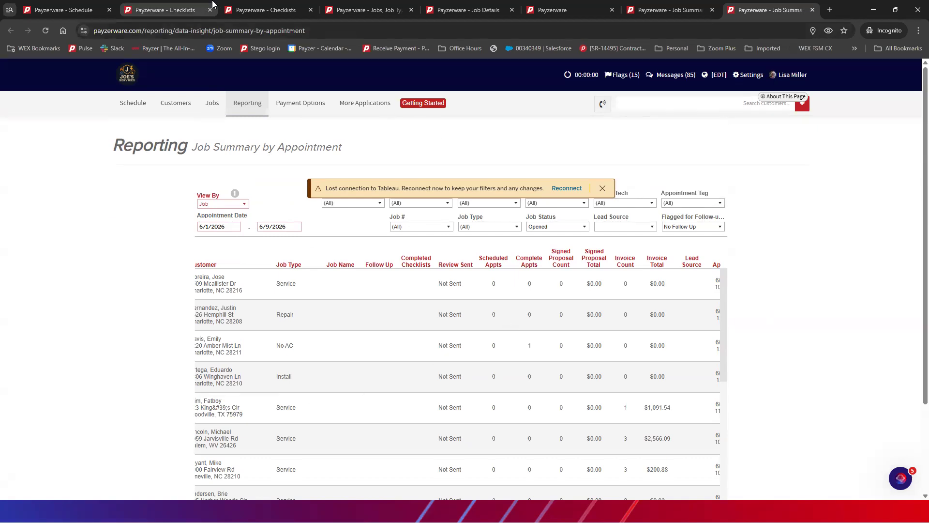
Step: Return to the Checklists page and look through the list of checklists and their associated job types
left_click(263, 10)
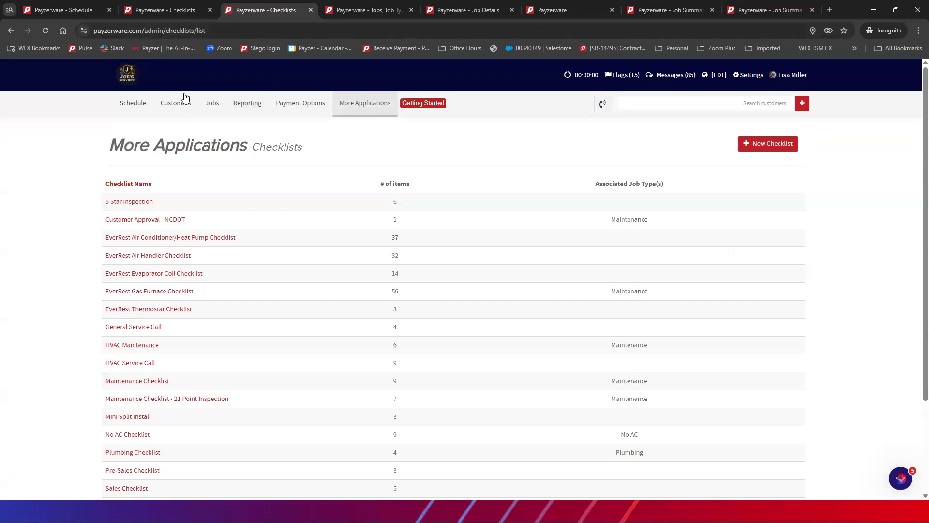
left_click(174, 11)
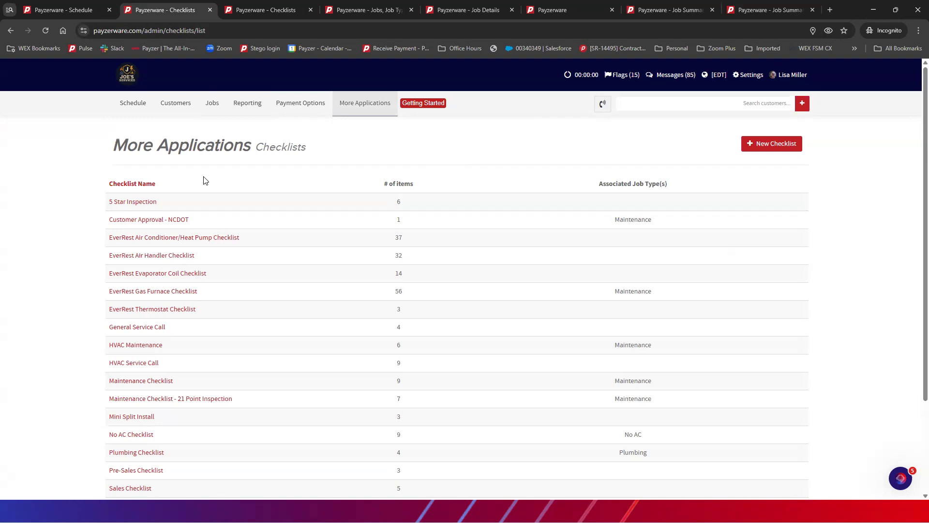
scroll(532, 168, "down", 1)
scroll(533, 167, "down", 2)
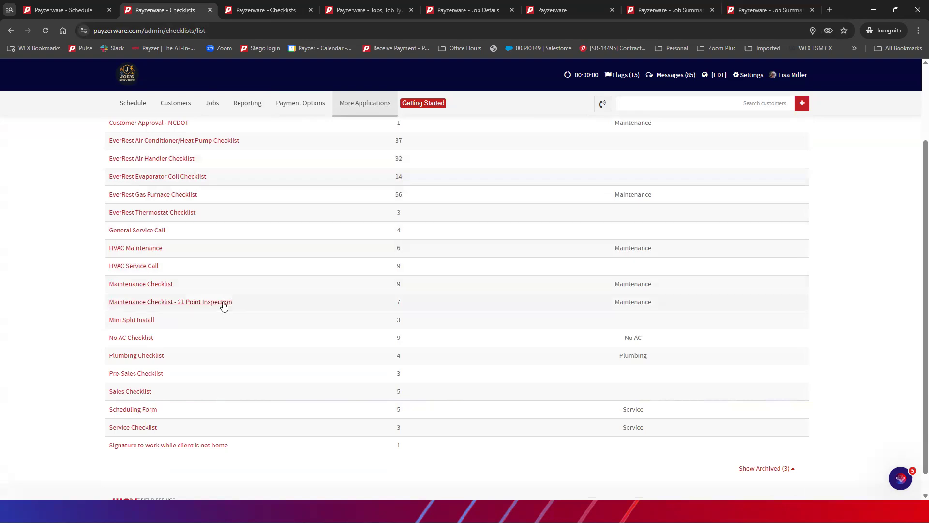
scroll(224, 304, "up", 3)
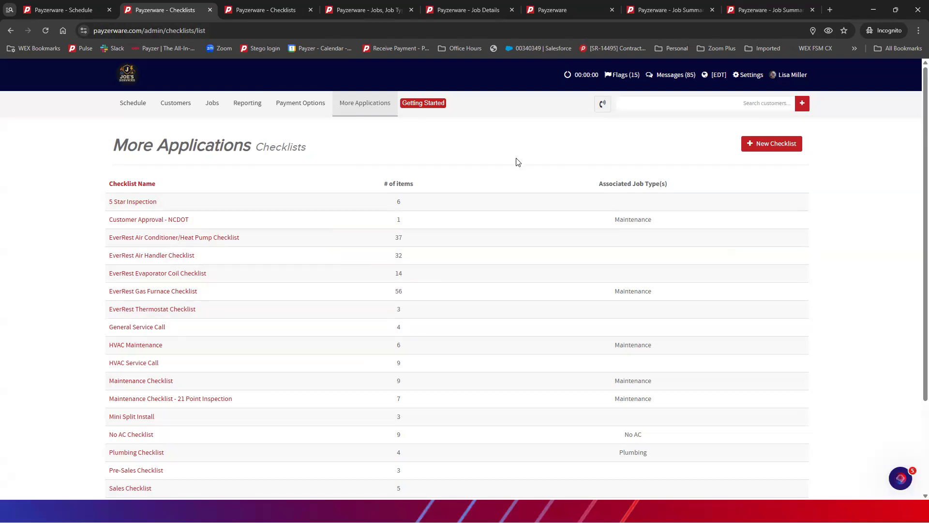
mouse_move(368, 102)
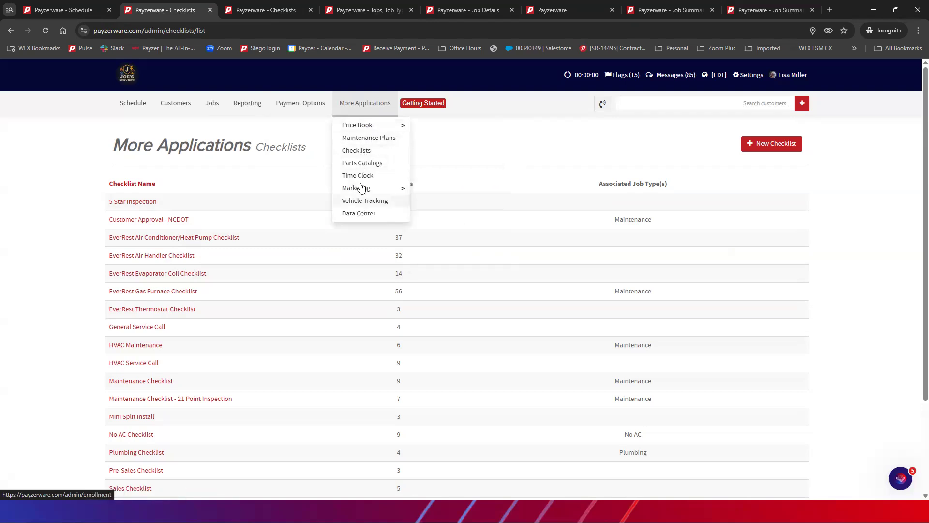
mouse_move(375, 127)
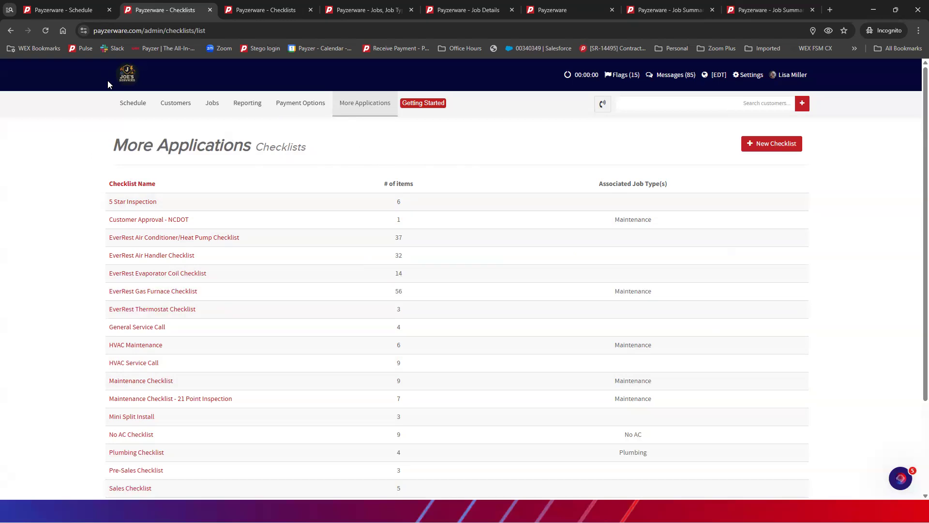
Step: Open the schedule and view the technician scores for the first Service job in the Work Queue
left_click(129, 106)
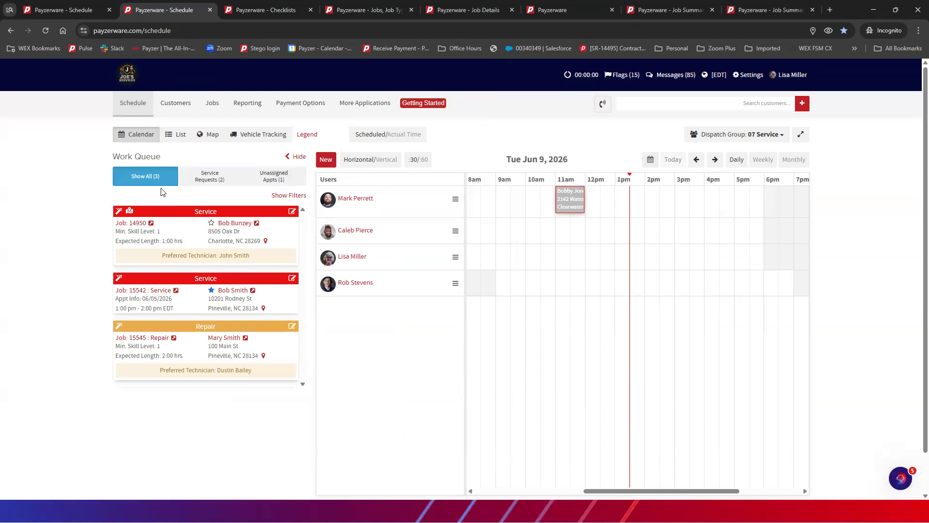
left_click(118, 212)
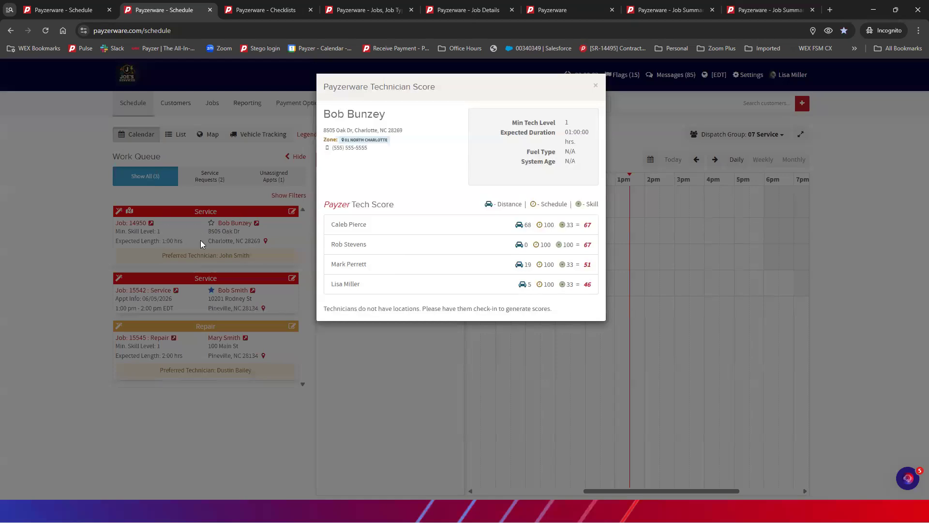
left_click(596, 87)
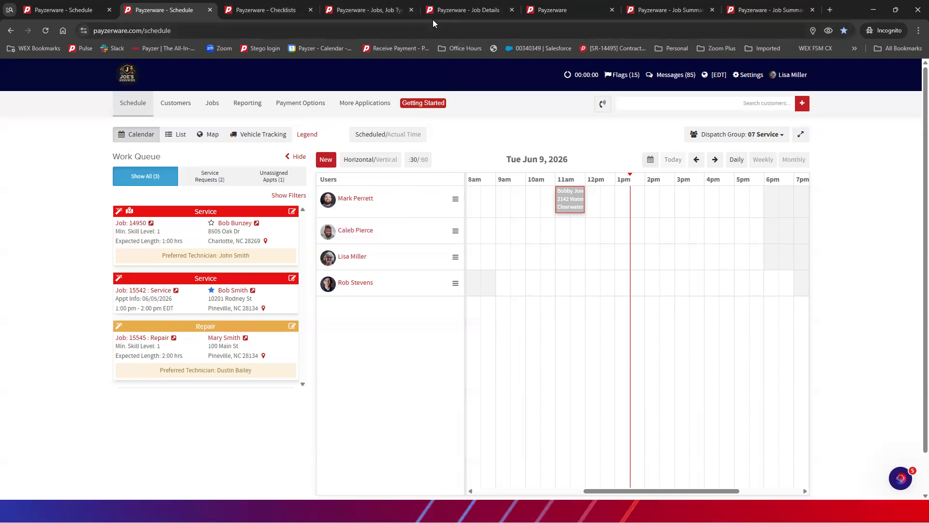
Step: Return to the Checklists job's details and collapse its checklist list and the Appointments & Service Requests section
left_click(456, 10)
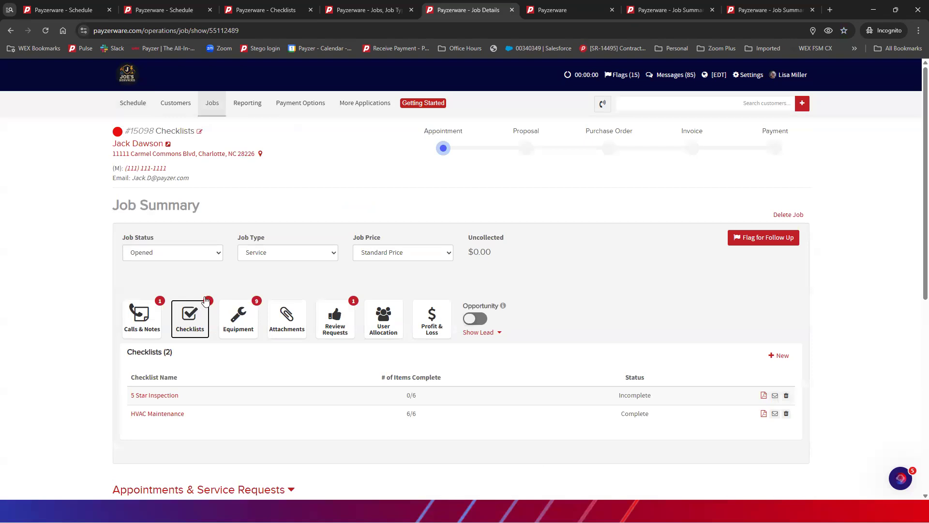
left_click(196, 323)
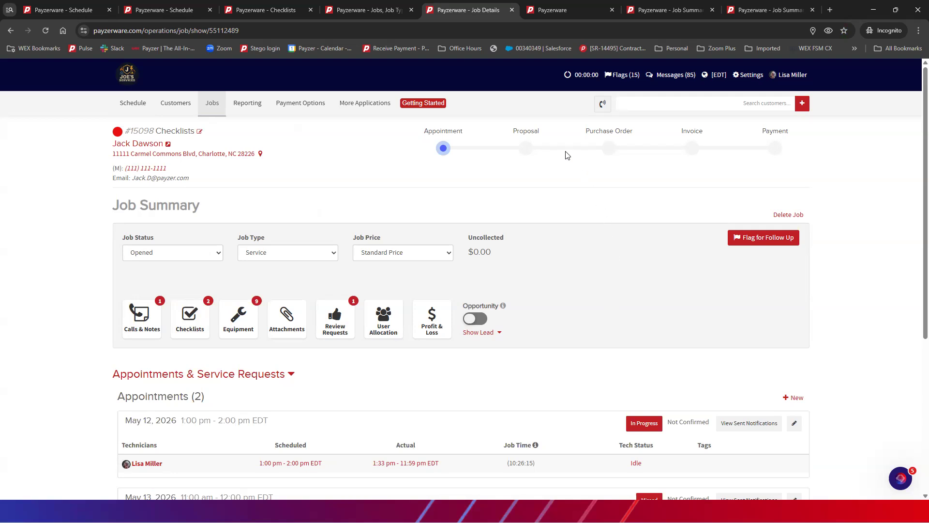
scroll(562, 266, "down", 1)
scroll(560, 267, "up", 1)
scroll(579, 262, "down", 1)
scroll(576, 261, "up", 1)
scroll(604, 316, "down", 1)
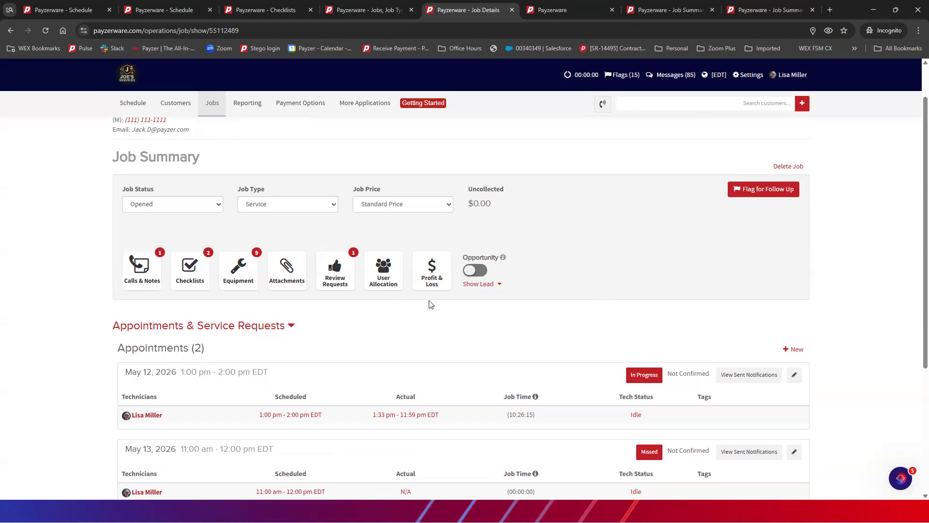
left_click(290, 327)
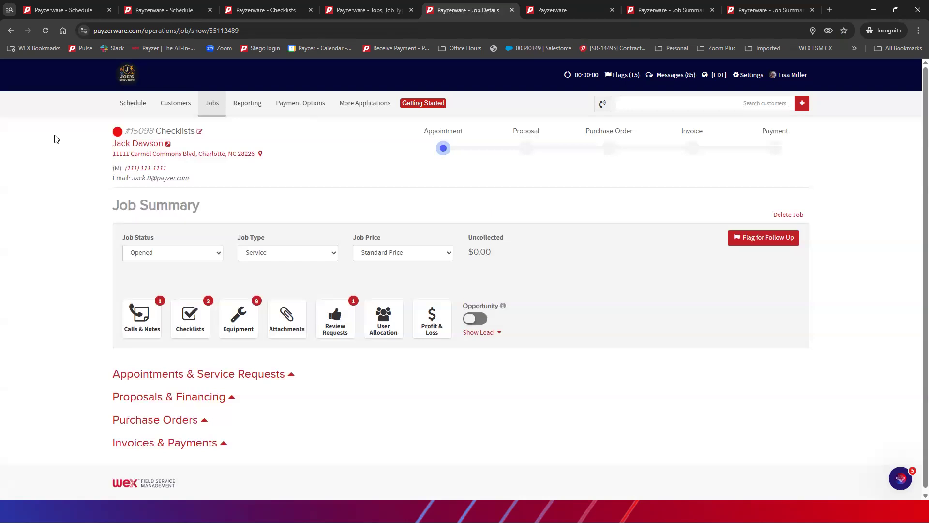
Step: Open the customer's record from the job, look through the job timeline and check the activity filter options
left_click(168, 145)
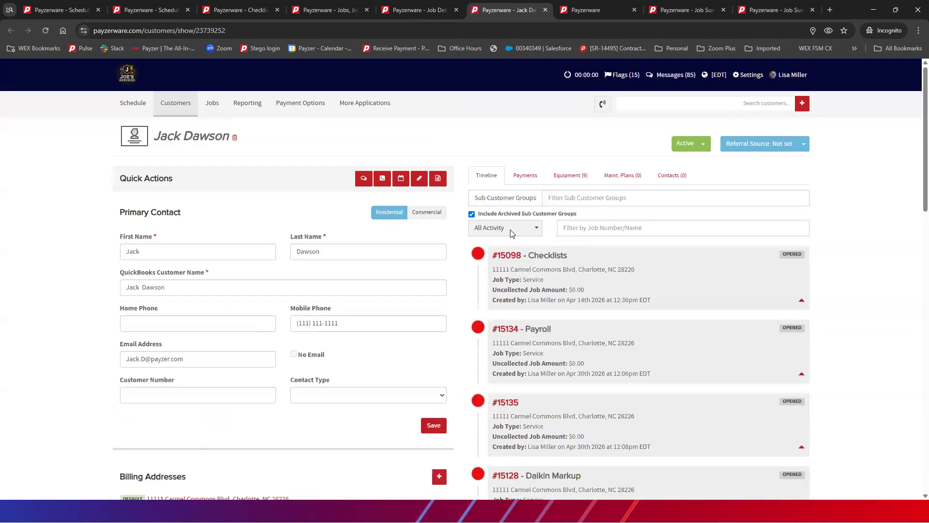
scroll(563, 286, "down", 15)
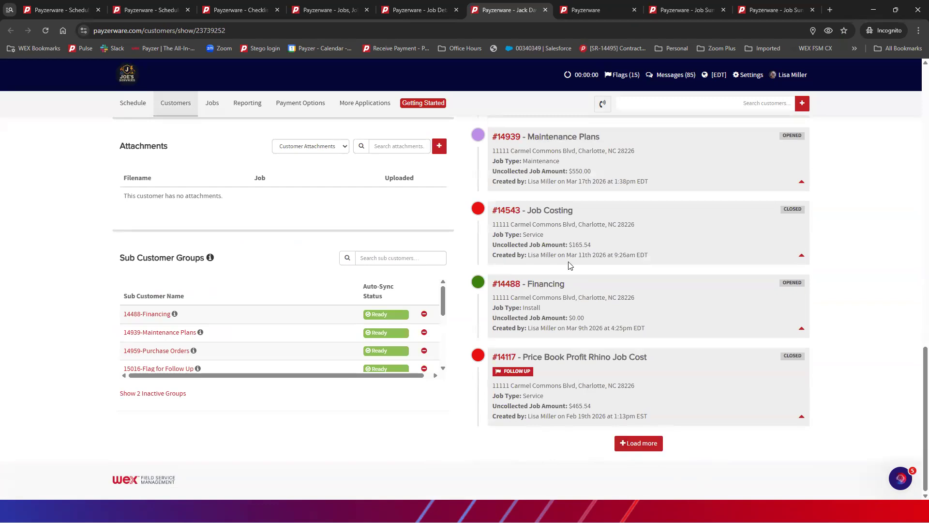
scroll(551, 261, "up", 8)
scroll(533, 251, "up", 10)
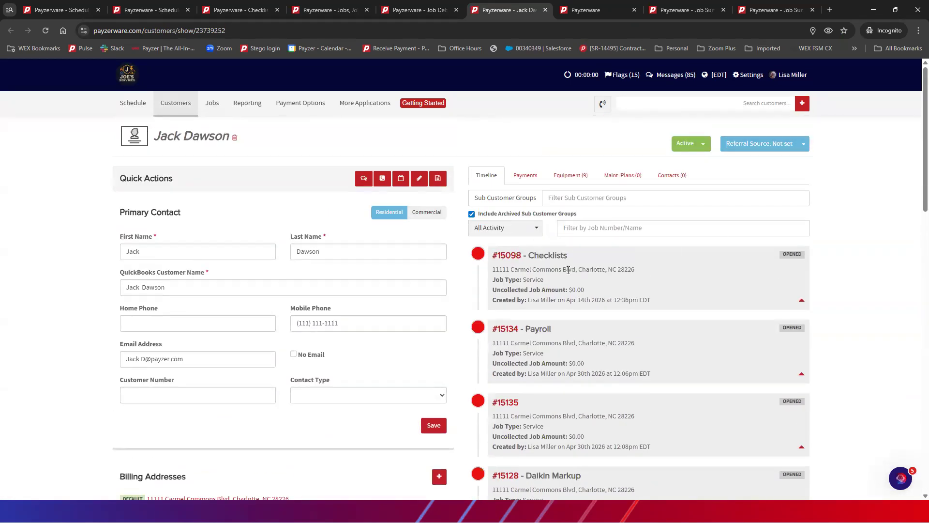
left_click(493, 230)
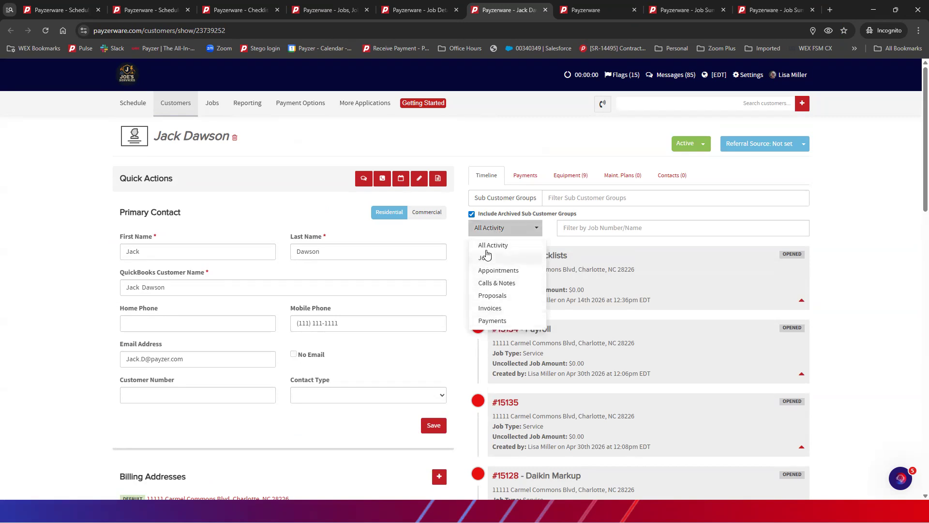
left_click(684, 228)
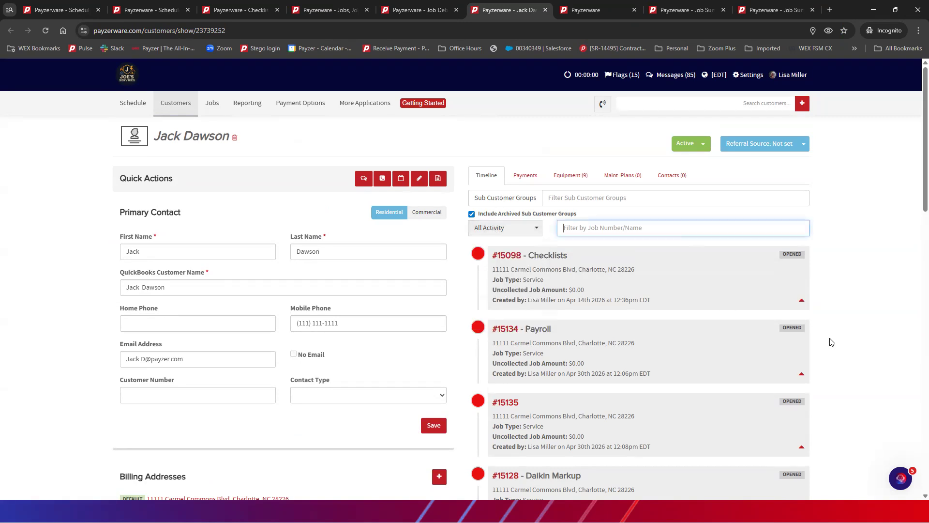
Step: Expand the Checklists job in the customer's timeline to review its appointments and call notes, and collapse it again
left_click(801, 300)
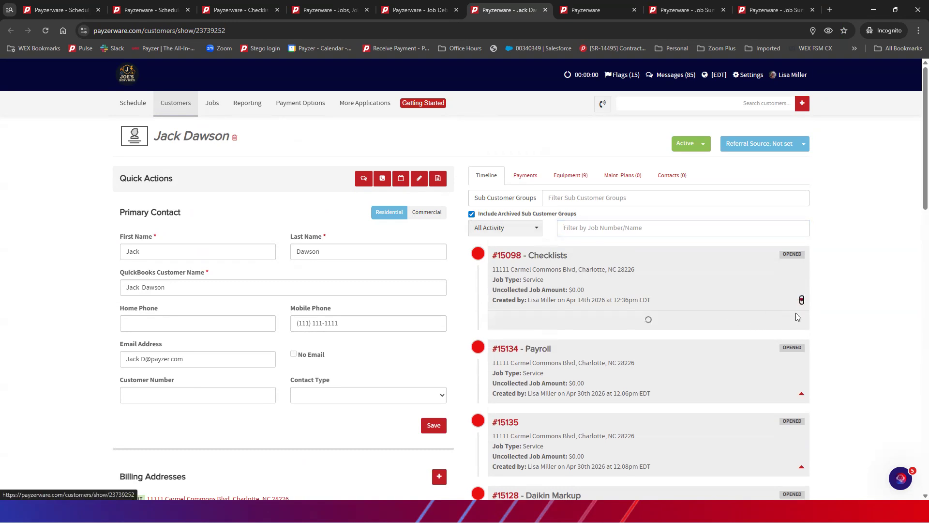
scroll(687, 325, "down", 4)
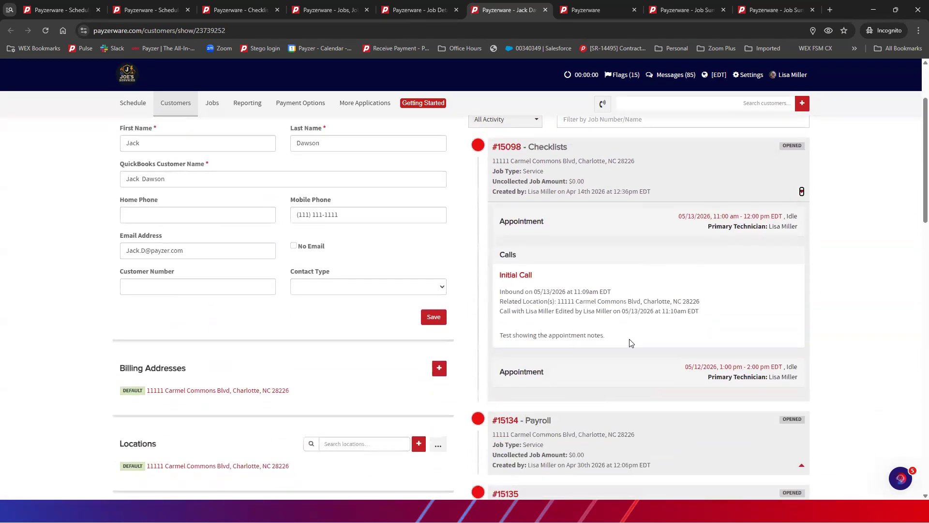
scroll(705, 313, "up", 3)
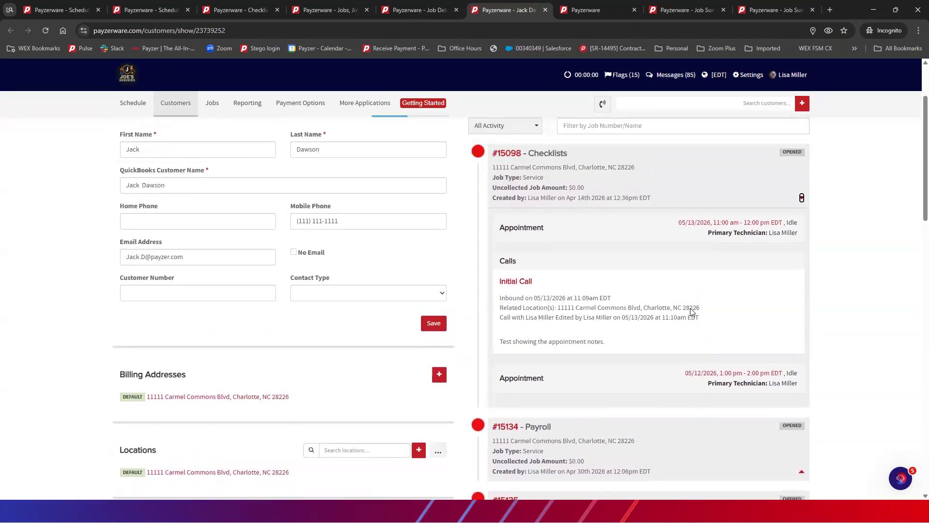
scroll(695, 304, "up", 1)
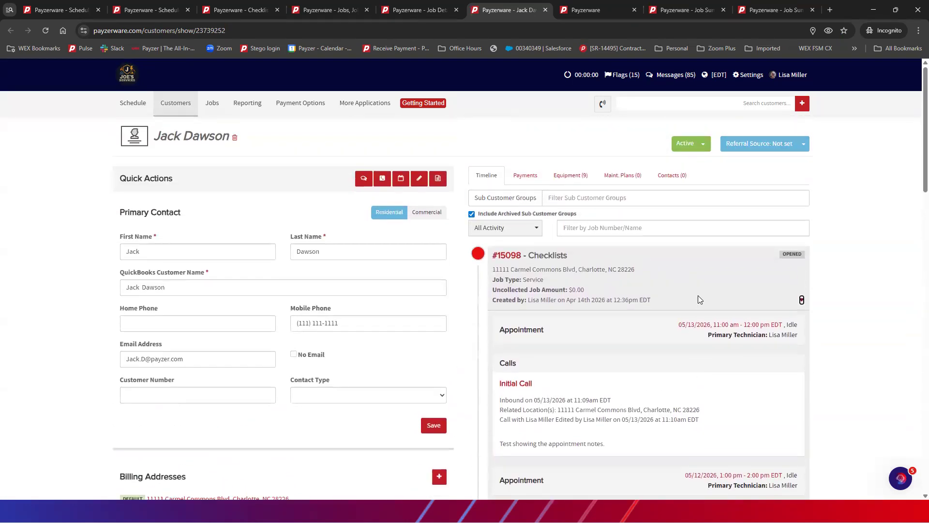
left_click(802, 301)
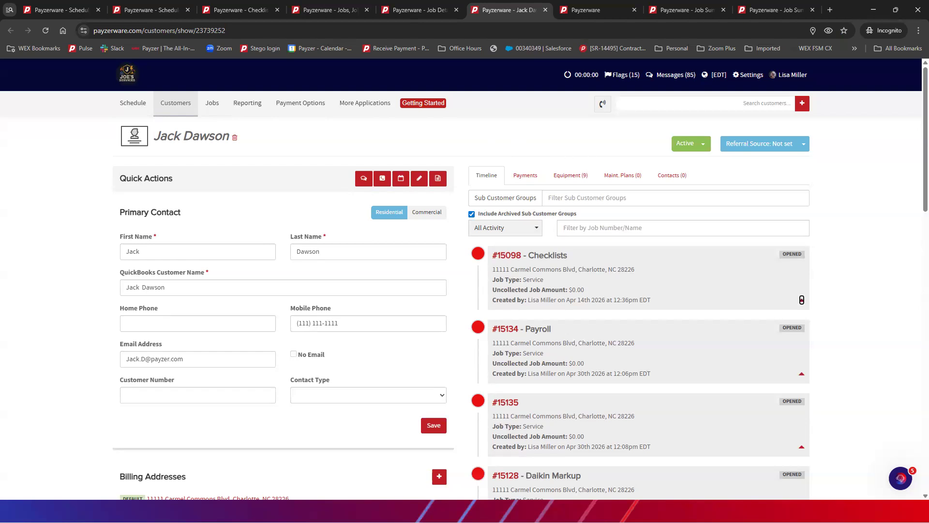
key("alt+Tab")
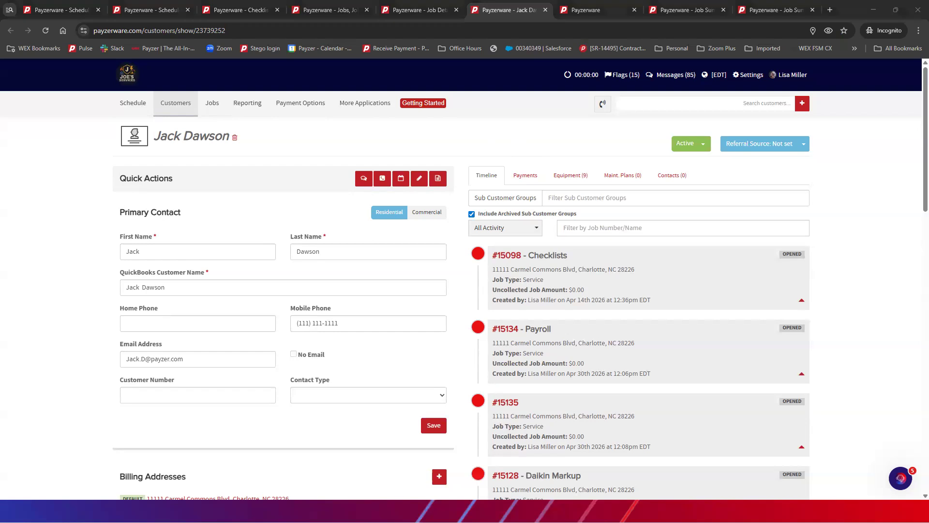